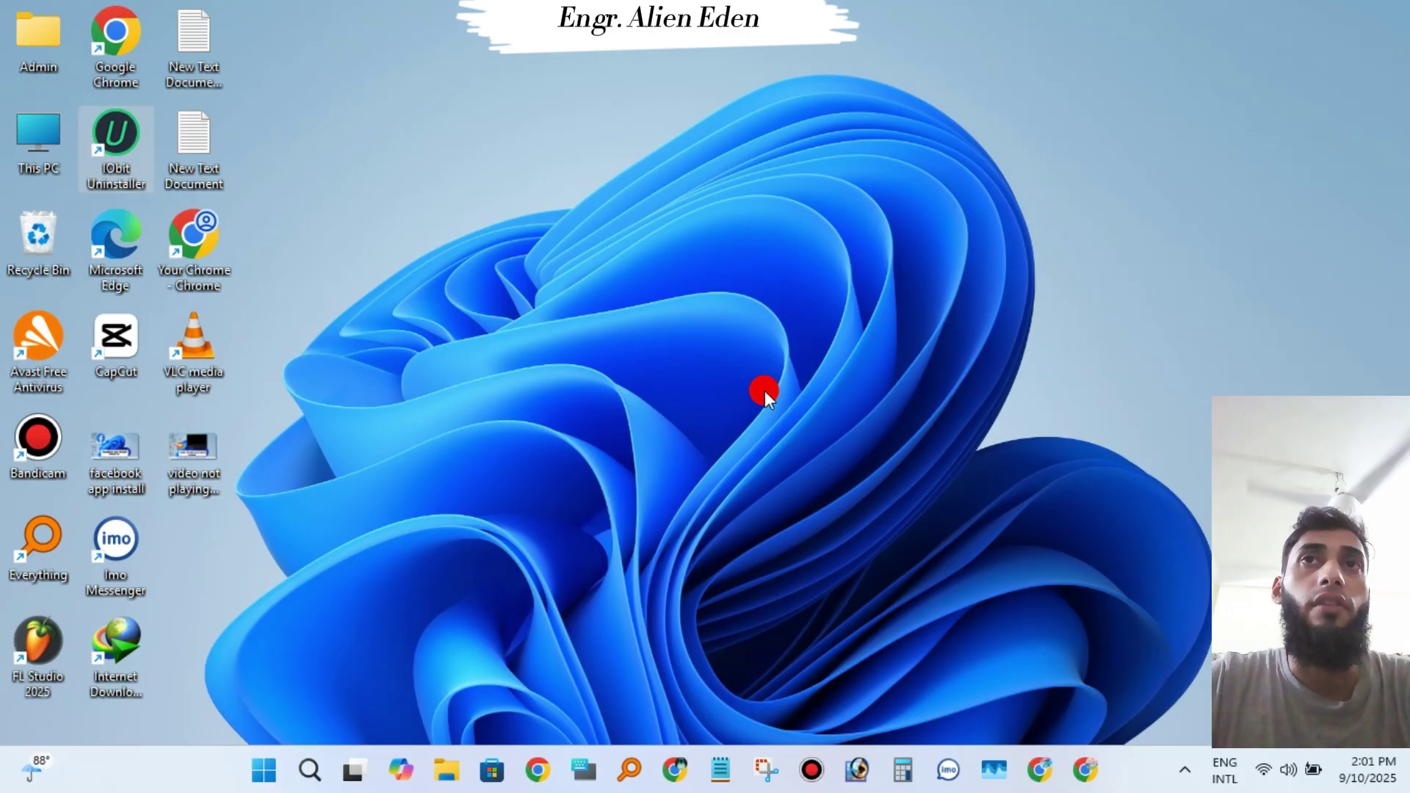
Step: Open Chrome and load google.com
{"action": "left_click", "coordinate": [1039, 780]}
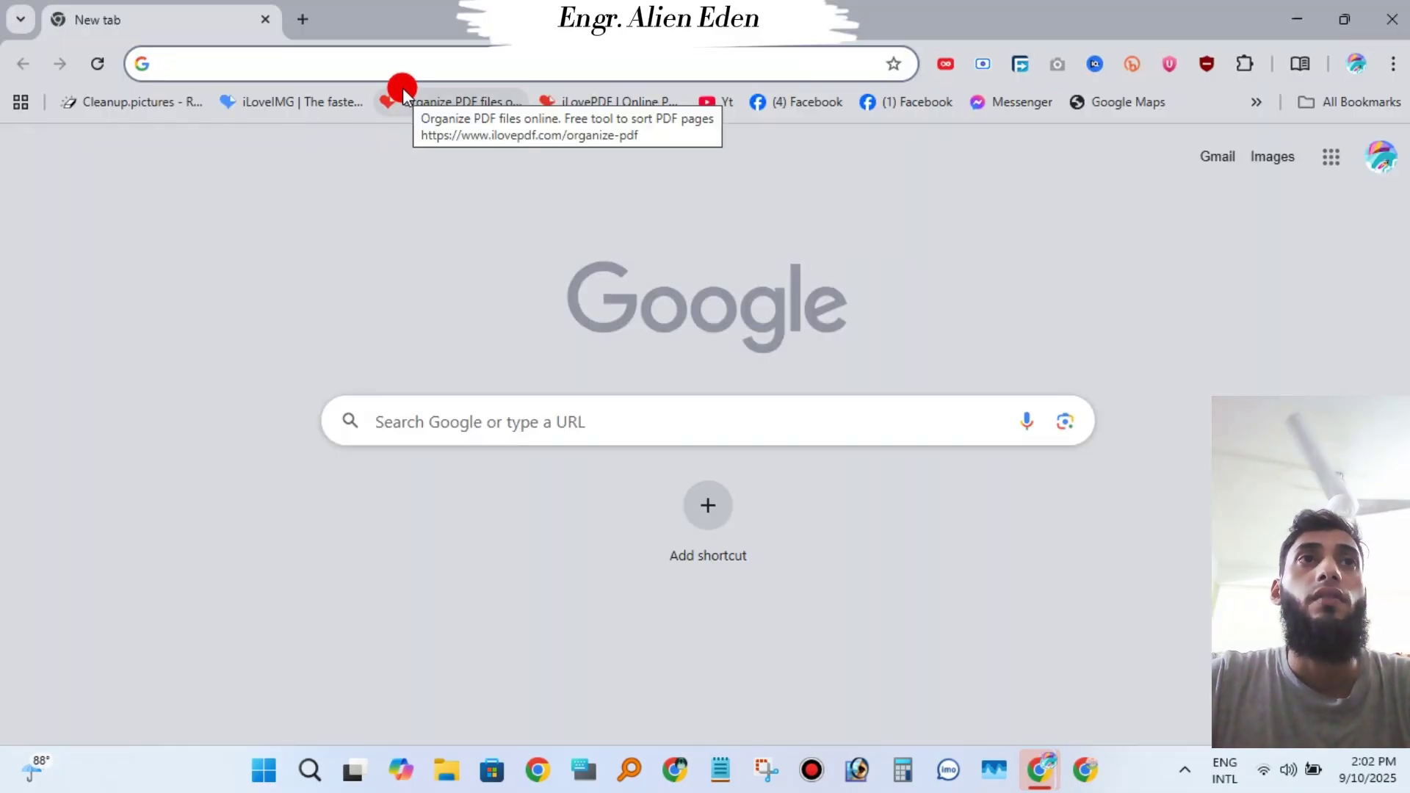
{"action": "type", "text": "google.com"}
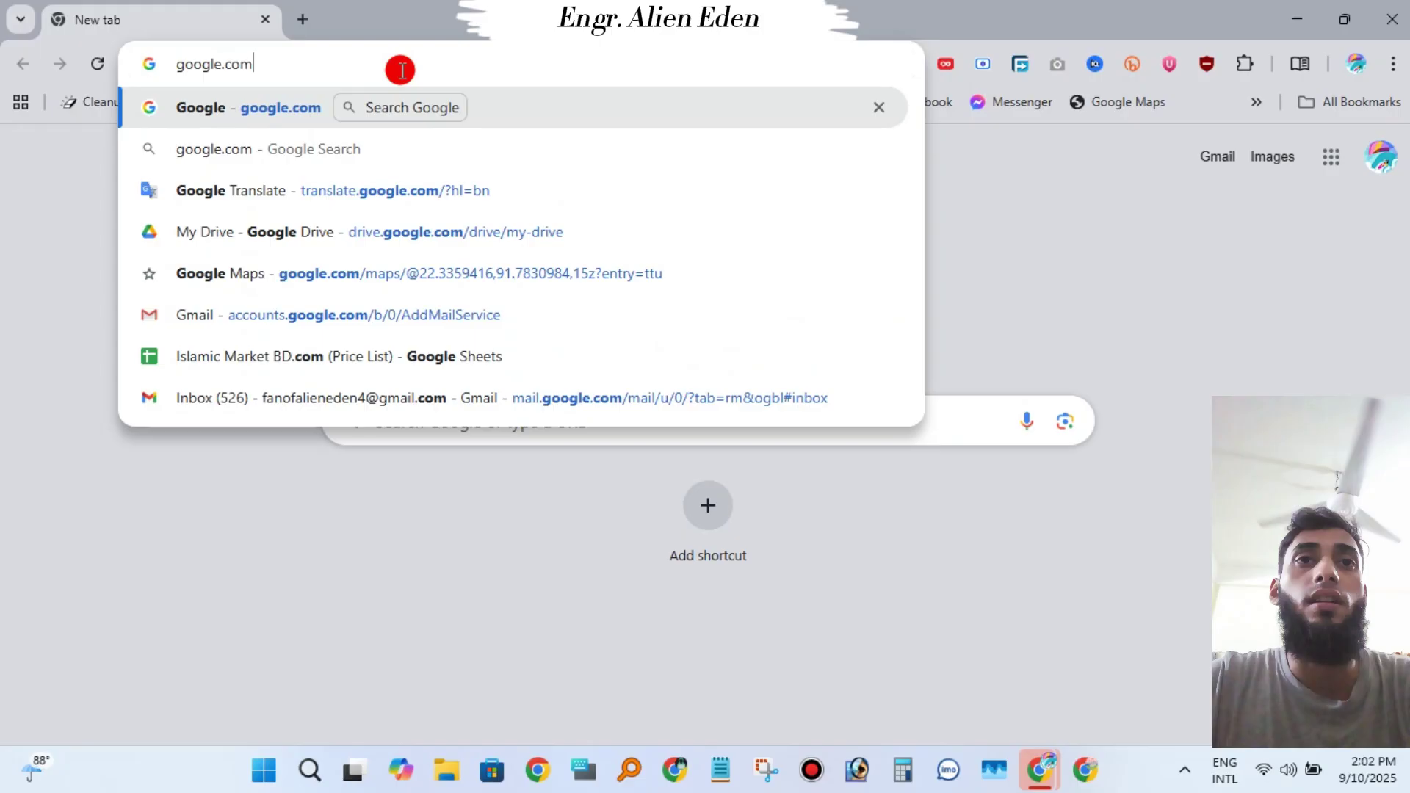
{"action": "key", "text": "Return"}
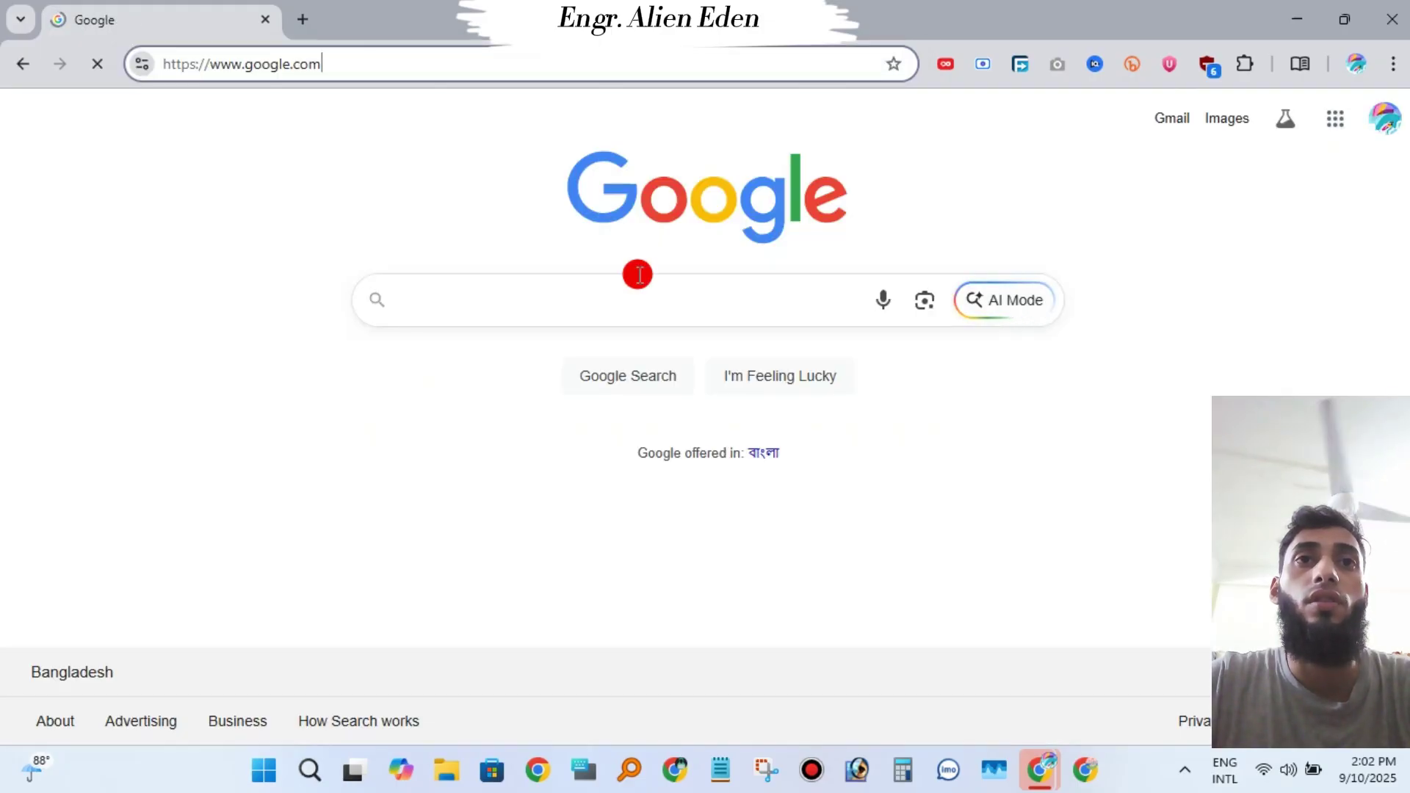
Step: Search Google for 'cc cleanerfree download'
{"action": "left_click", "coordinate": [565, 301]}
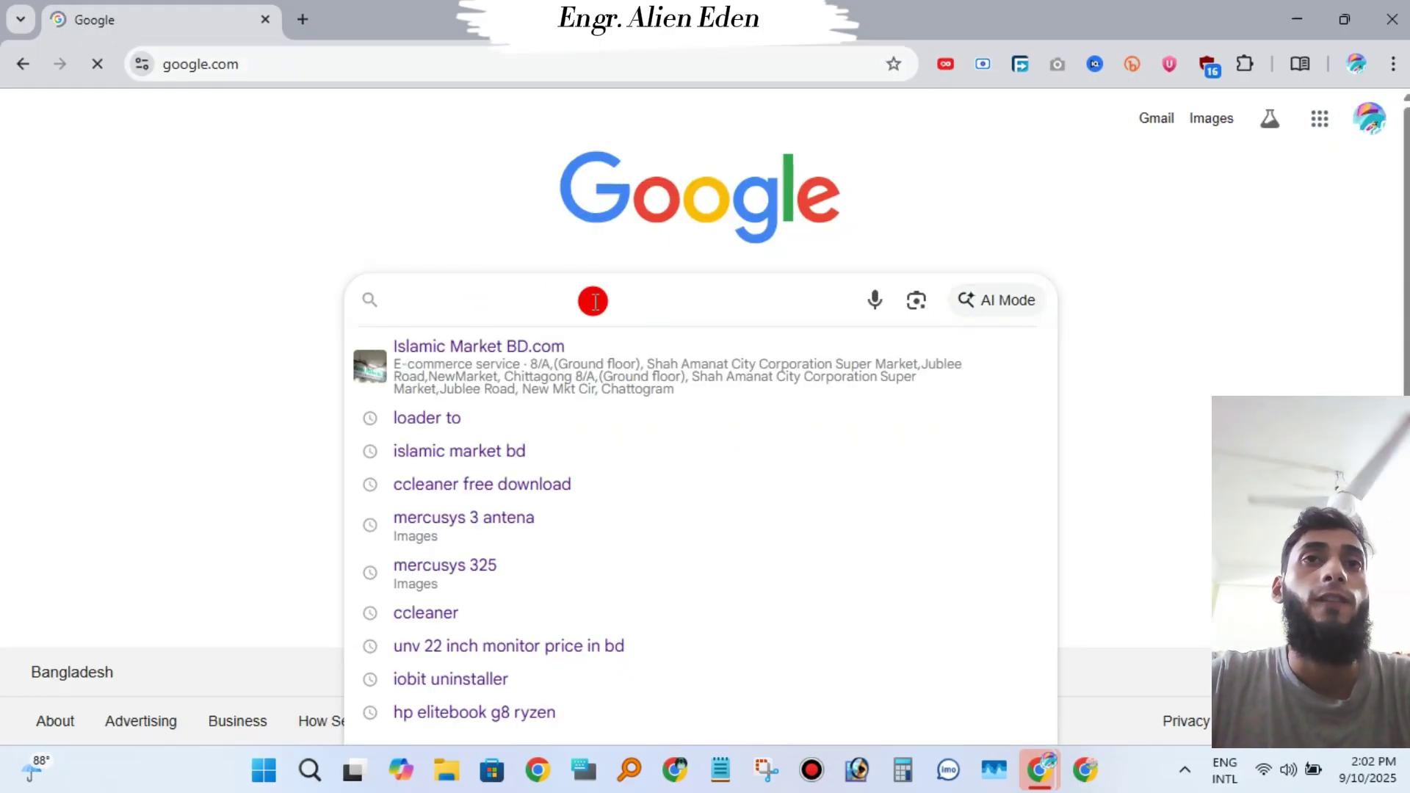
{"action": "type", "text": "cc c"}
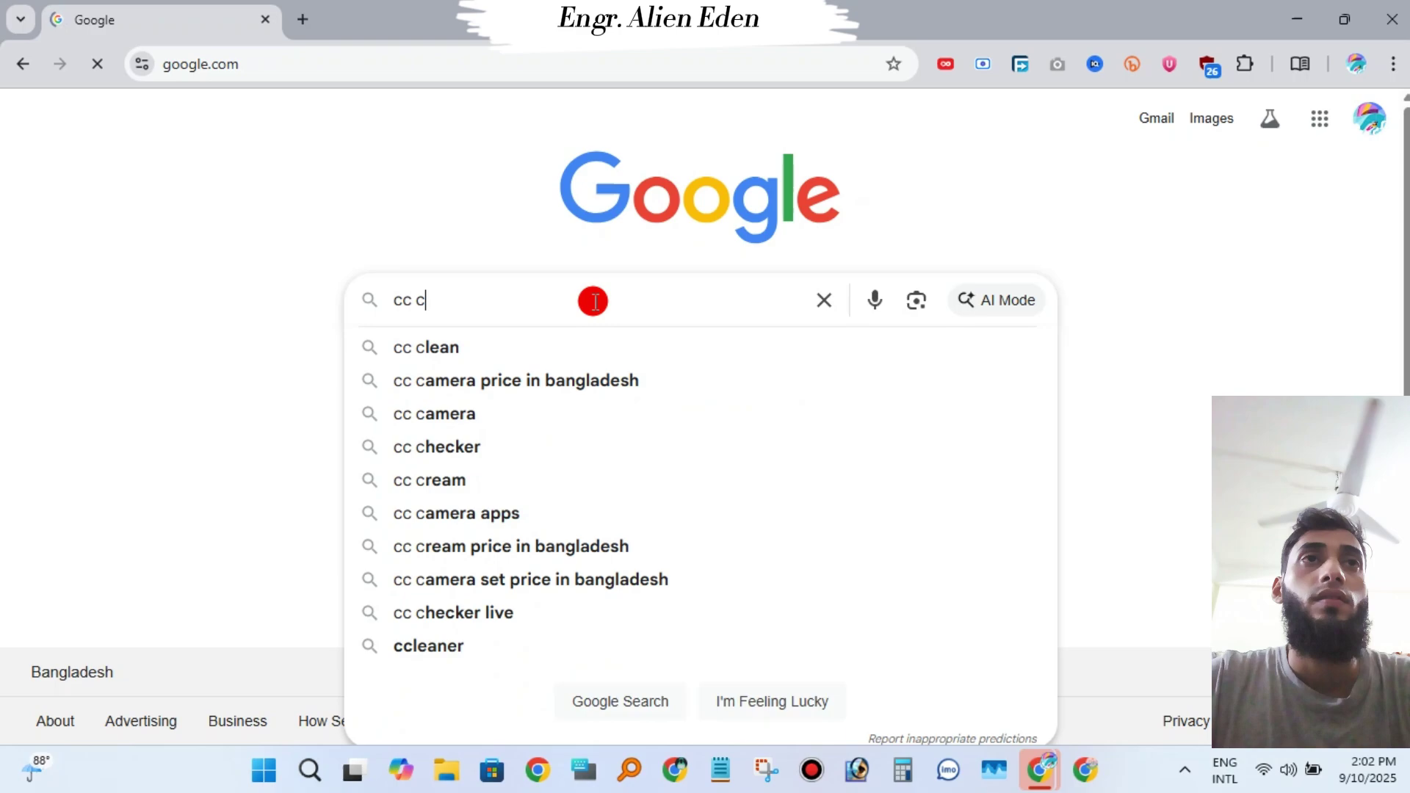
{"action": "type", "text": "leaner"}
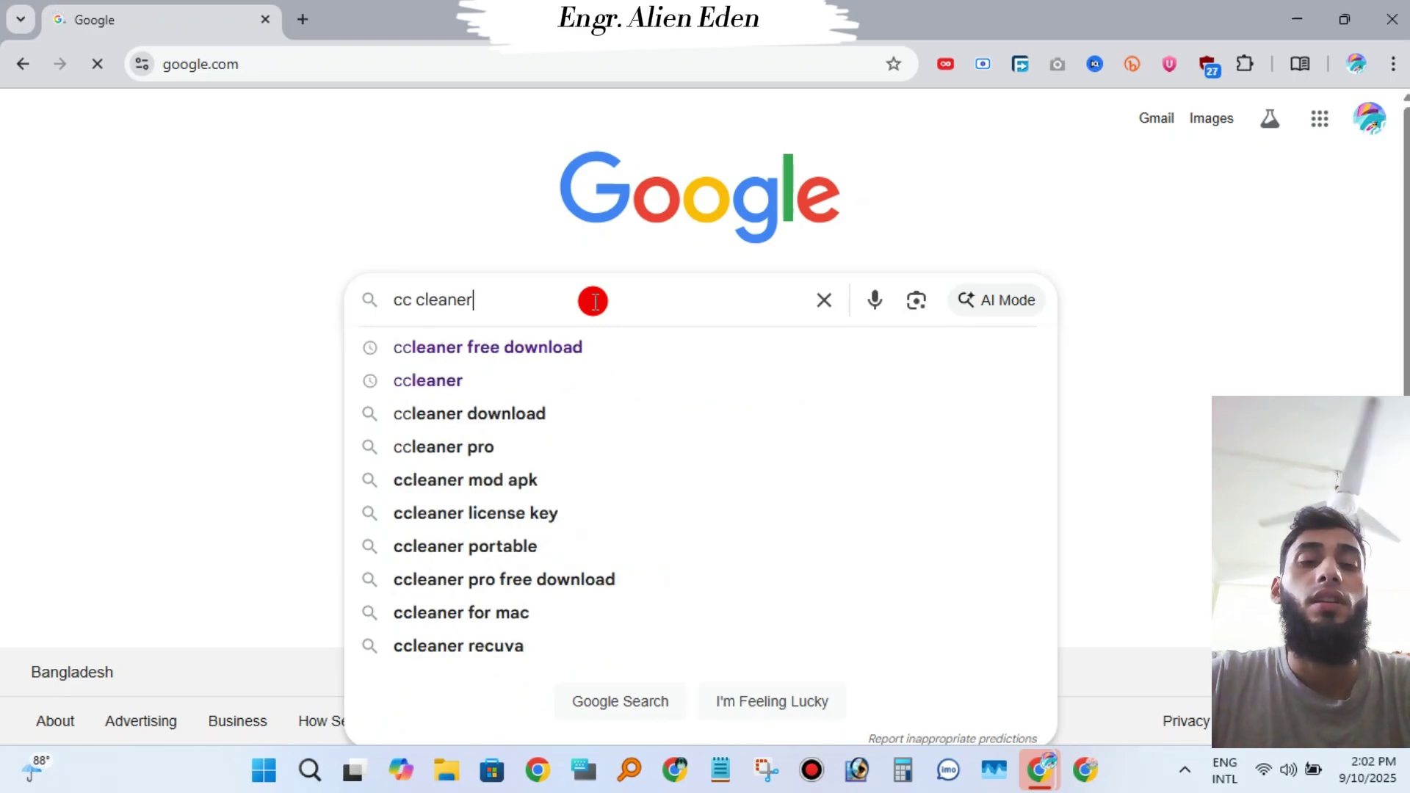
{"action": "type", "text": "free download"}
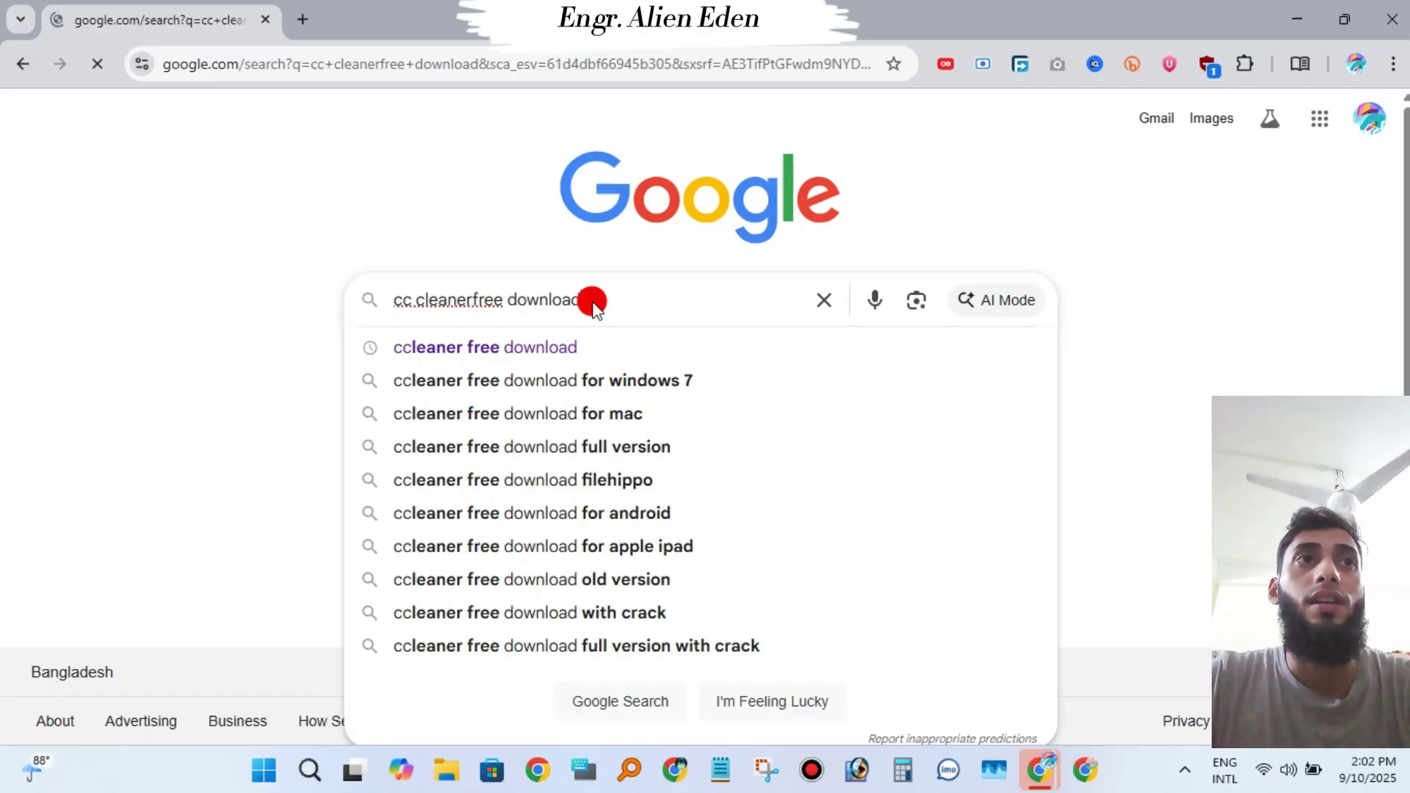
{"action": "left_click", "coordinate": [607, 67]}
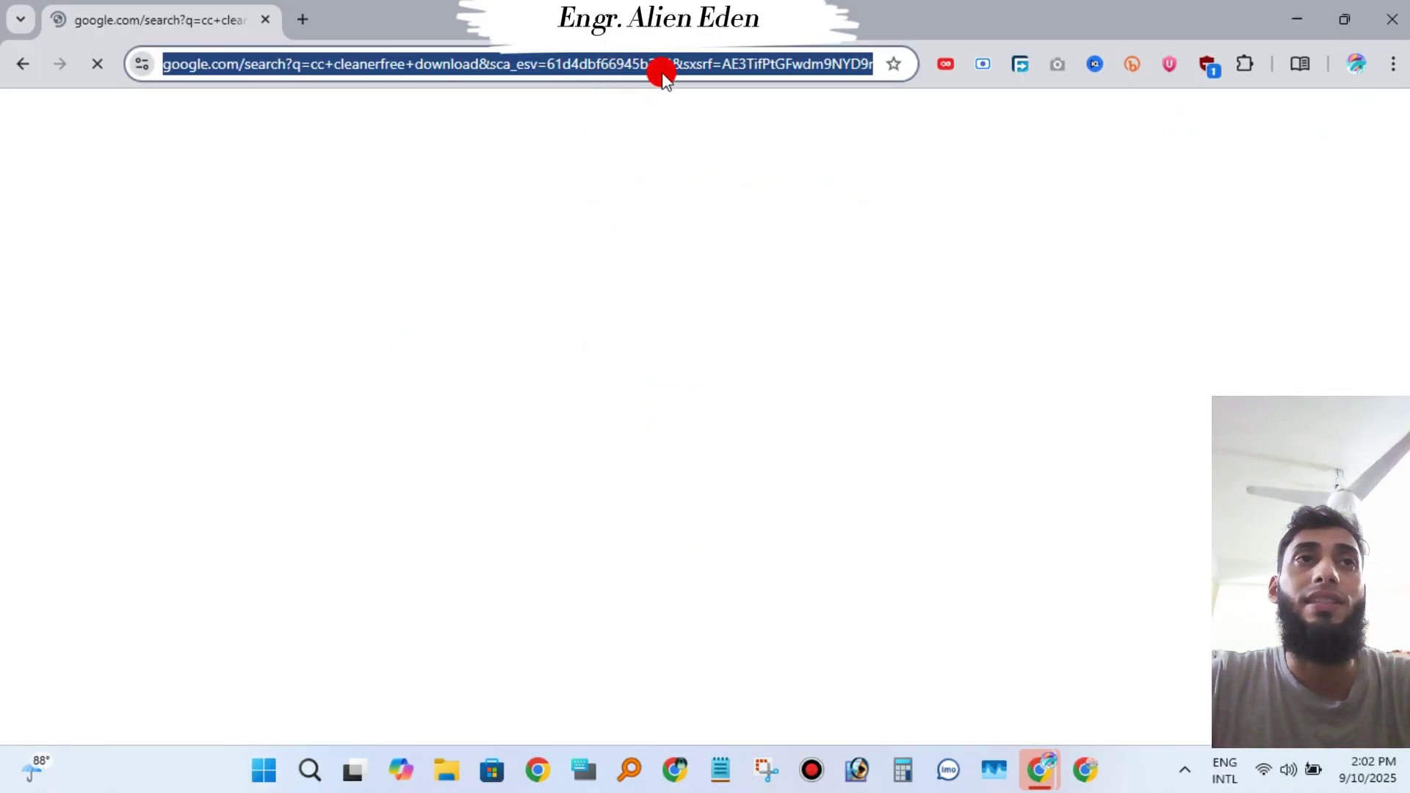
{"action": "left_click", "coordinate": [907, 139]}
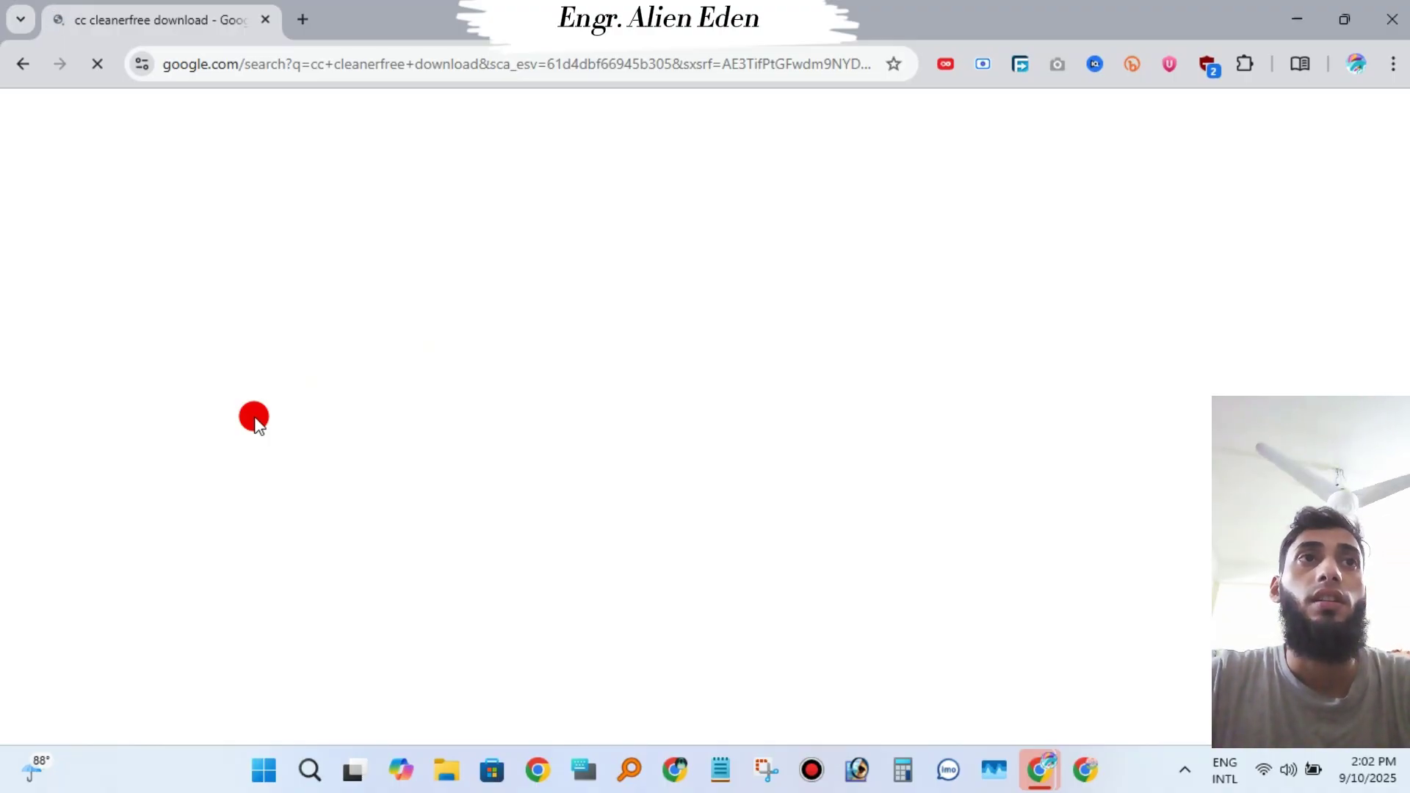
{"action": "left_click", "coordinate": [801, 66]}
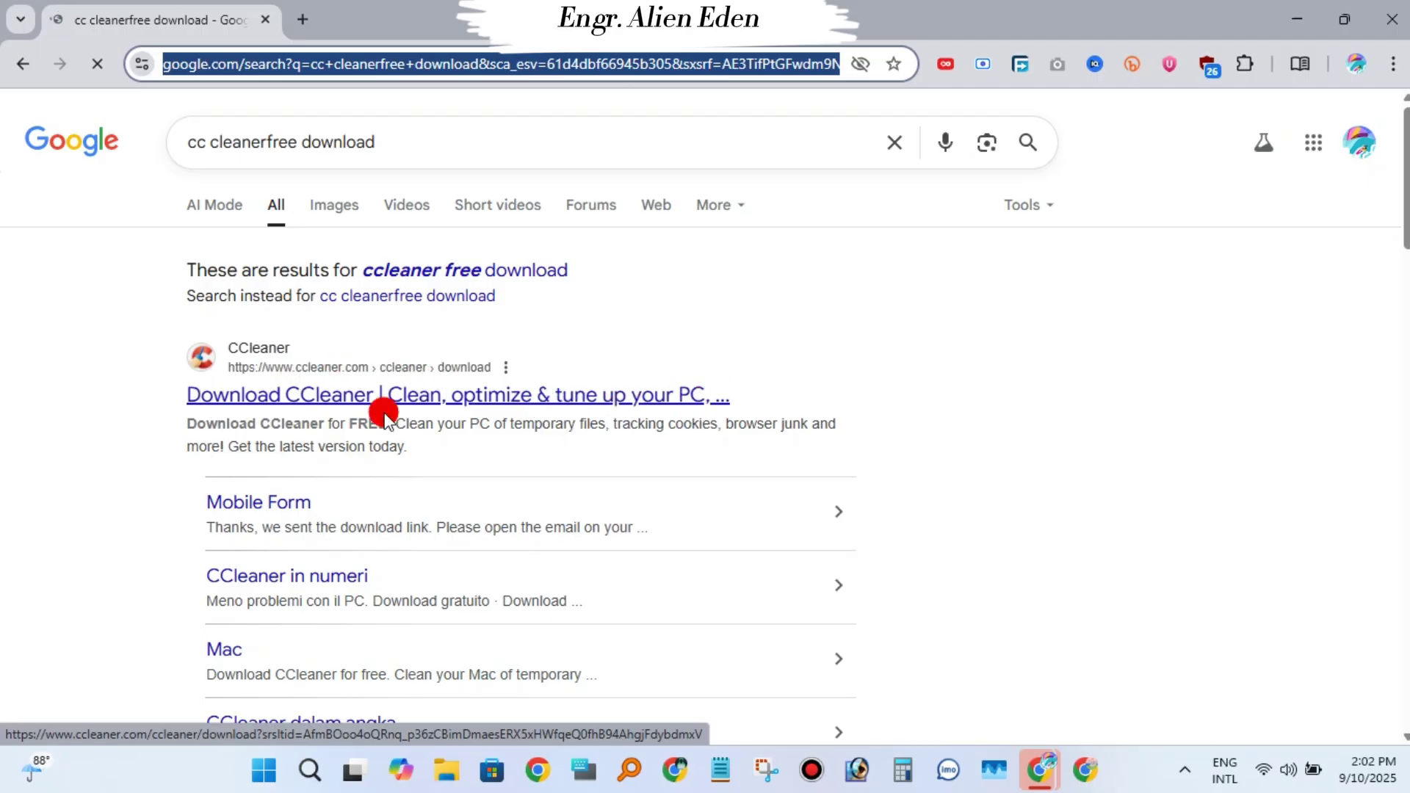
Step: Open the official CCleaner result and start the Free Download
{"action": "left_click", "coordinate": [398, 397]}
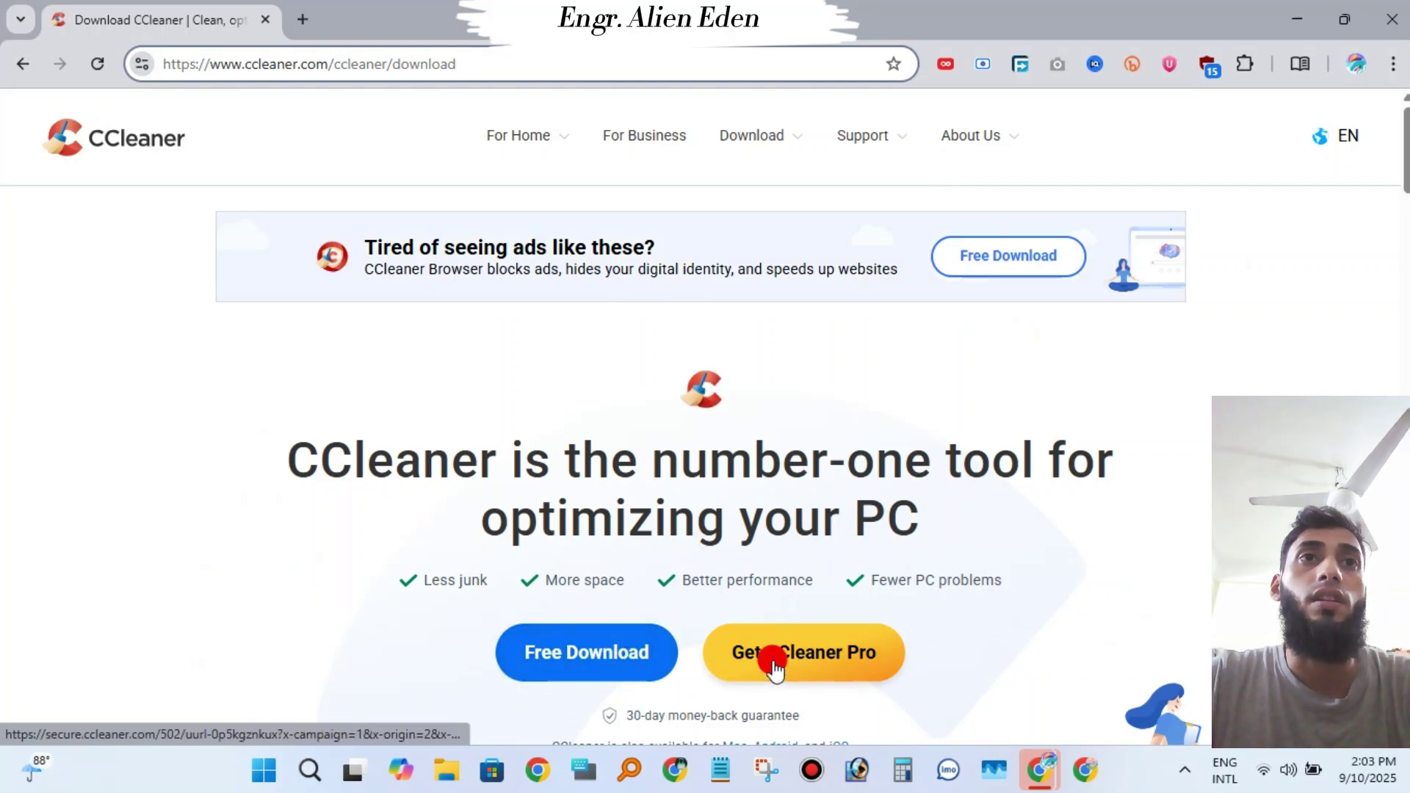
{"action": "scroll", "coordinate": [775, 661], "scroll_direction": "down", "scroll_amount": 2}
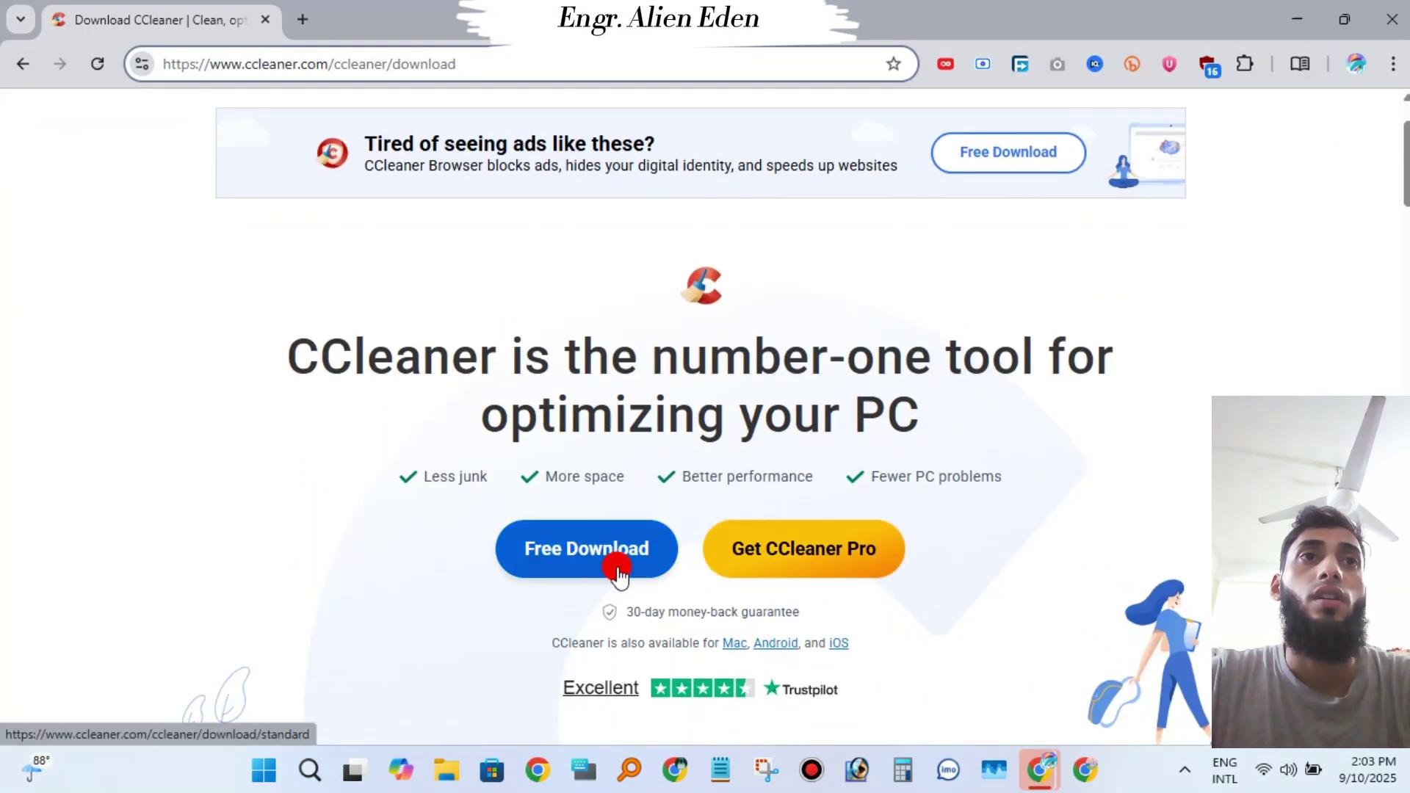
{"action": "left_click", "coordinate": [587, 550]}
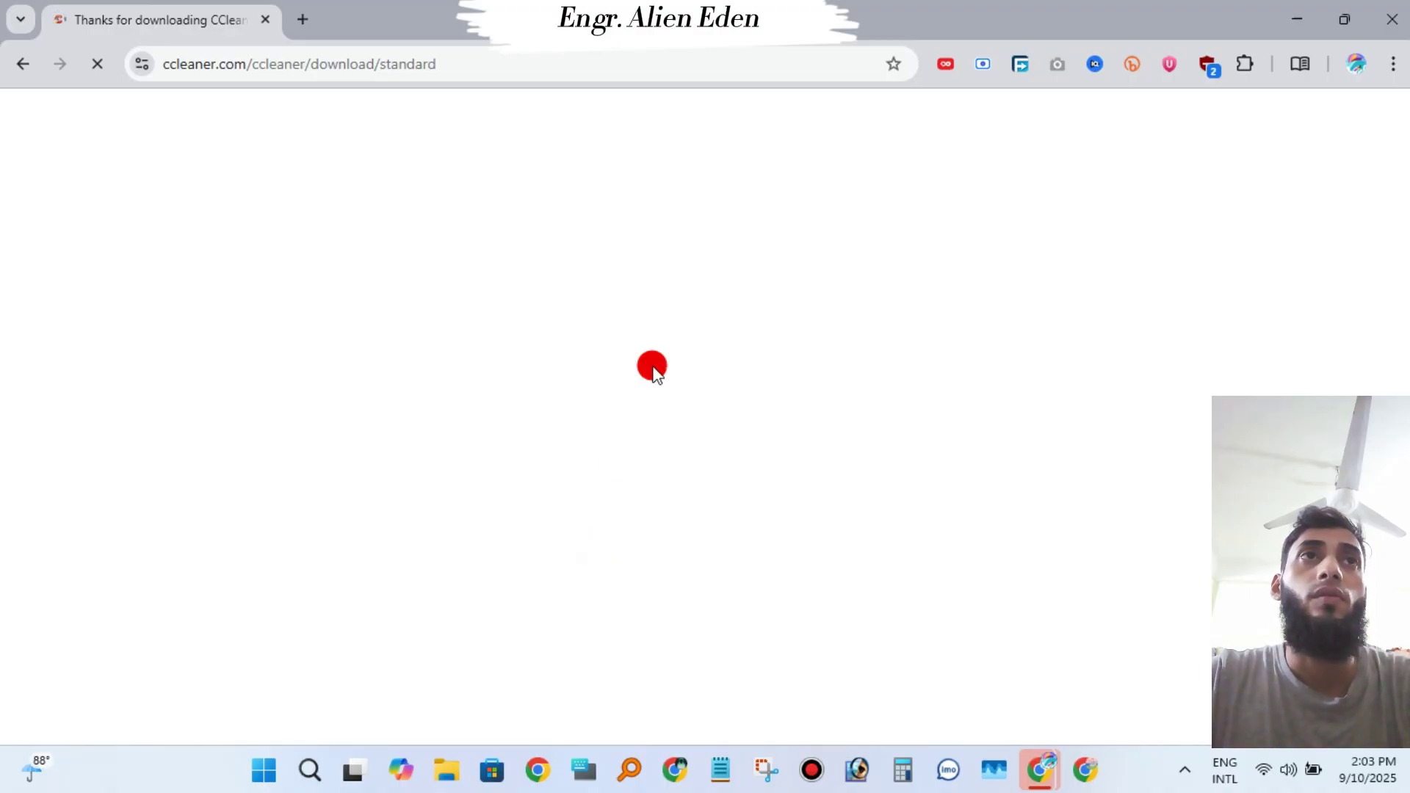
{"action": "left_click", "coordinate": [639, 73]}
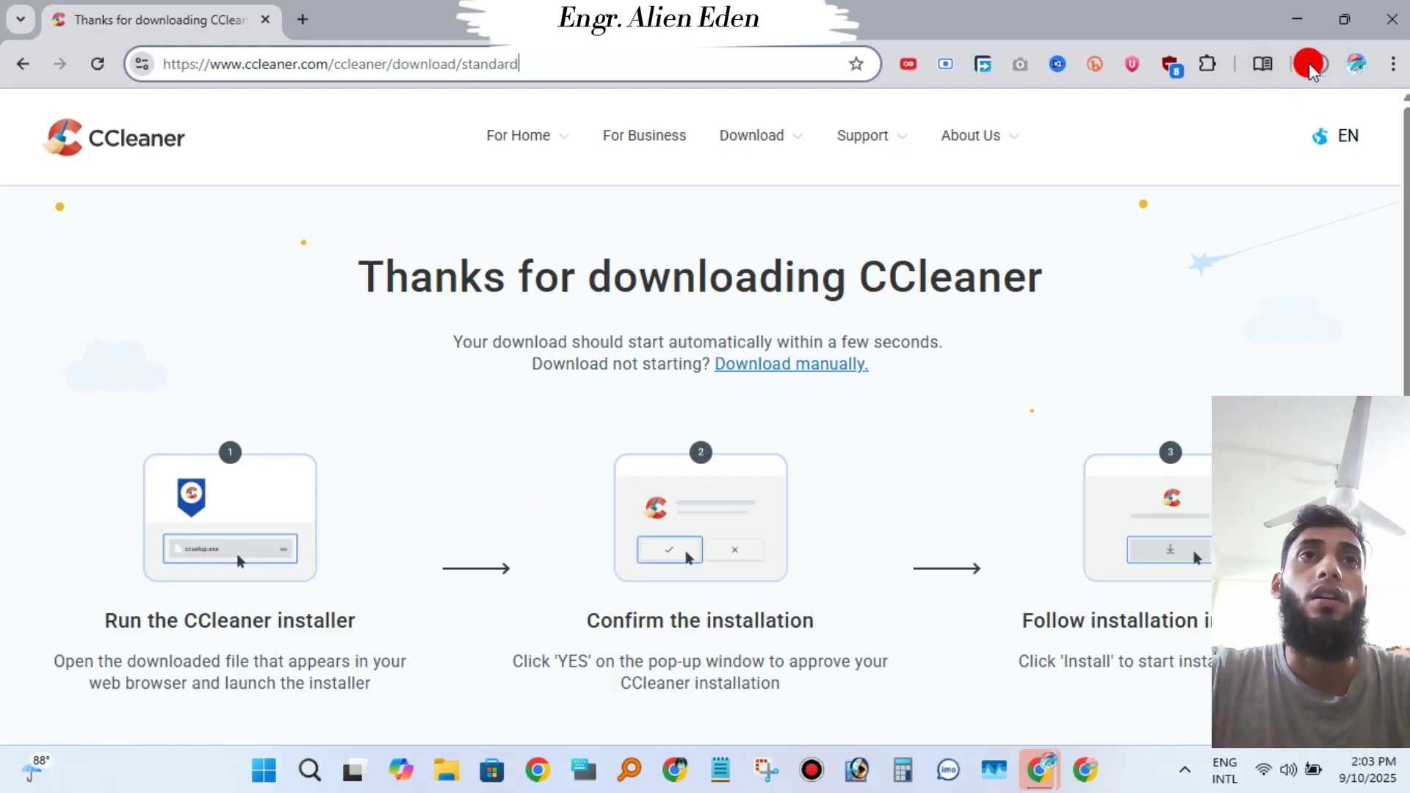
Step: Show the downloaded ccsetup639 (1).exe in its Downloads folder
{"action": "left_click", "coordinate": [1318, 64]}
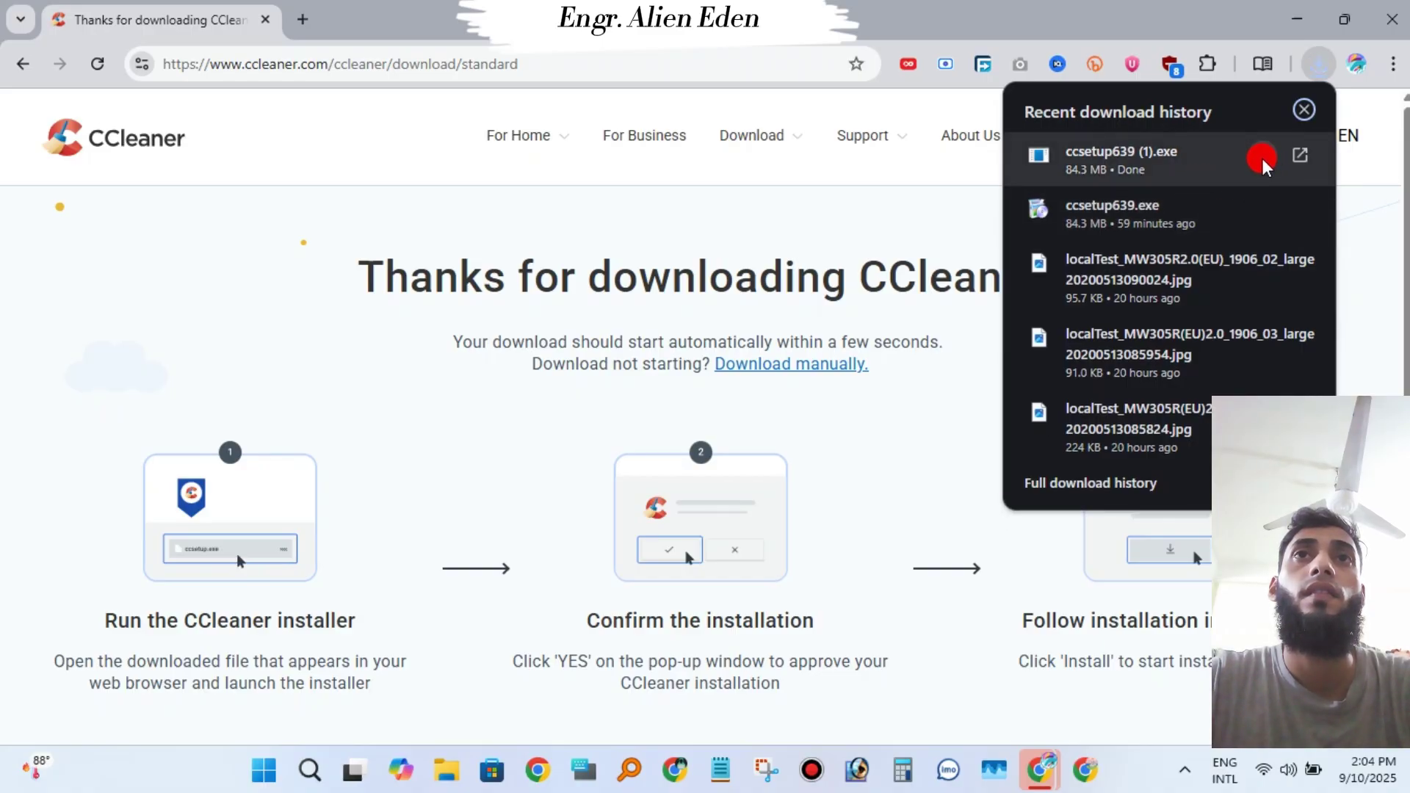
{"action": "left_click", "coordinate": [1262, 159]}
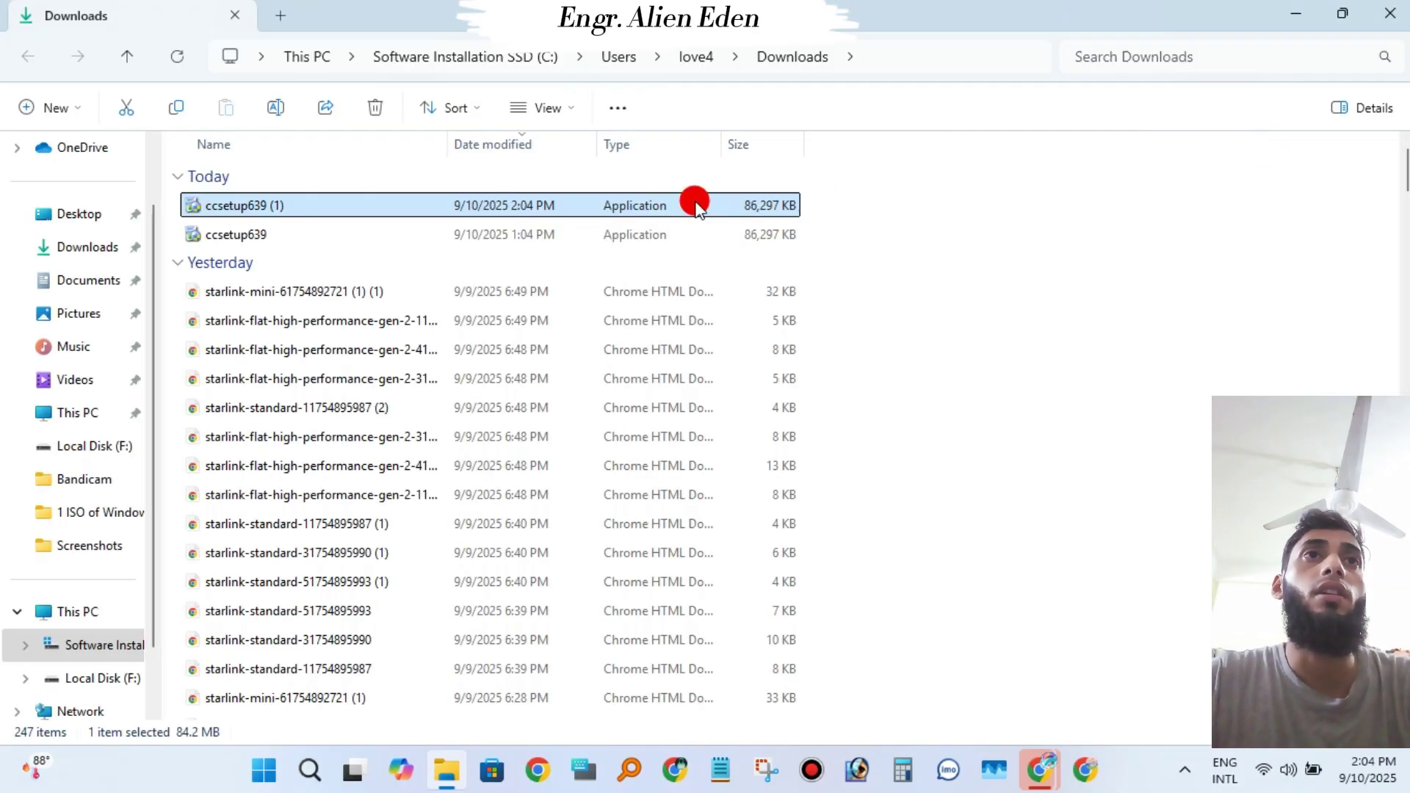
Step: Launch the ccsetup639 (1) installer and minimize the Explorer and browser windows
{"action": "double_click", "coordinate": [567, 206]}
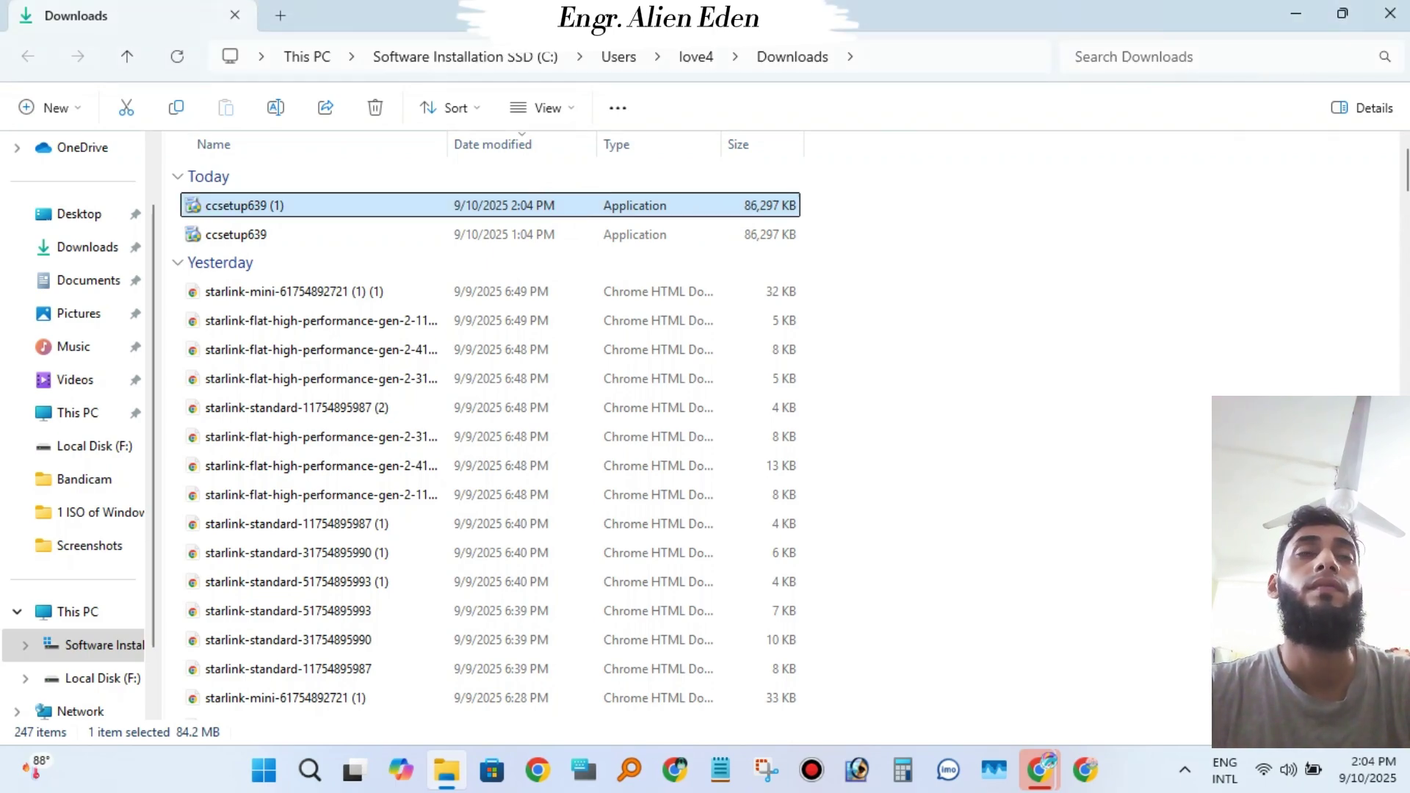
{"action": "key", "text": "alt+Tab"}
{"action": "left_click", "coordinate": [599, 562]}
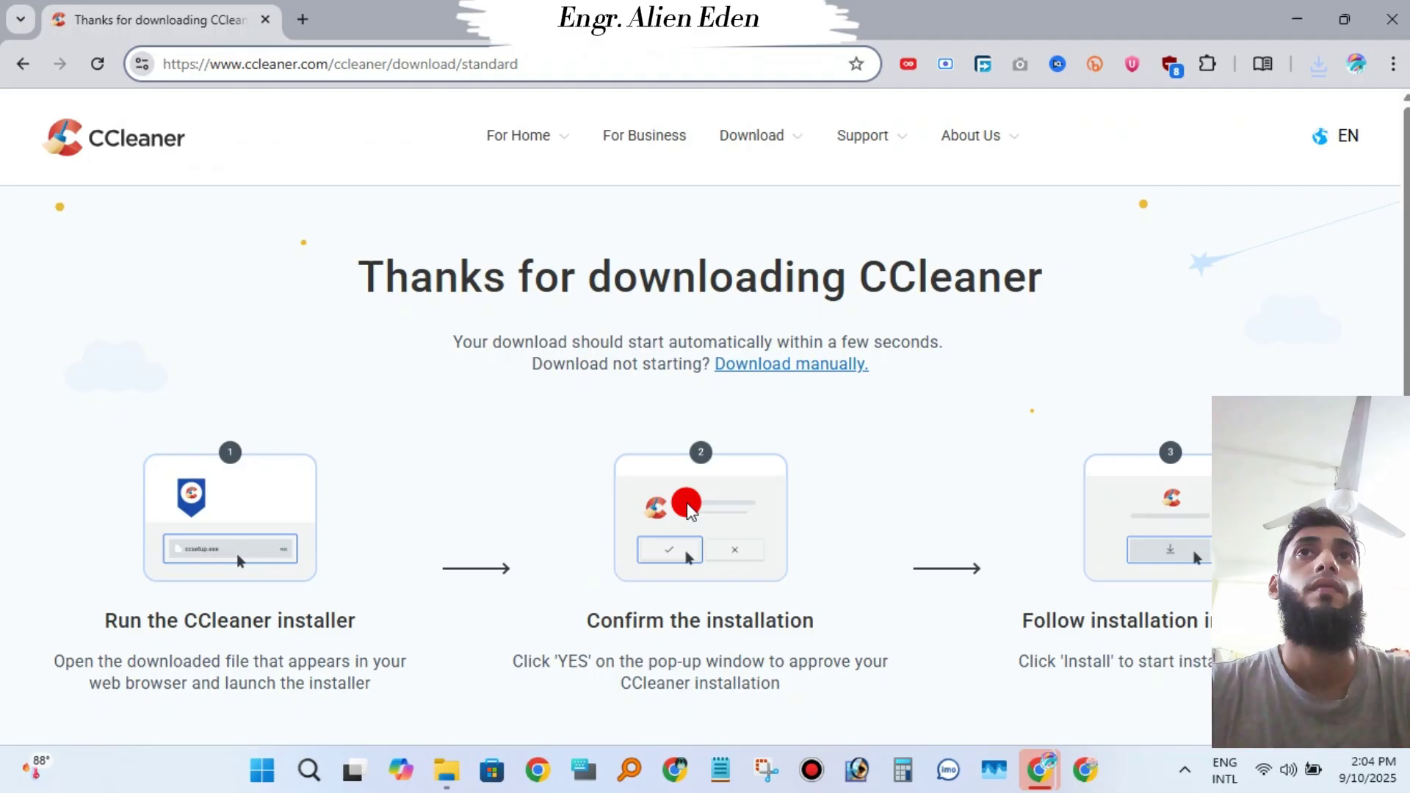
{"action": "left_click", "coordinate": [1291, 20]}
Step: Install CCleaner v6.39 with default settings and untick View release notes
{"action": "left_click", "coordinate": [1291, 19]}
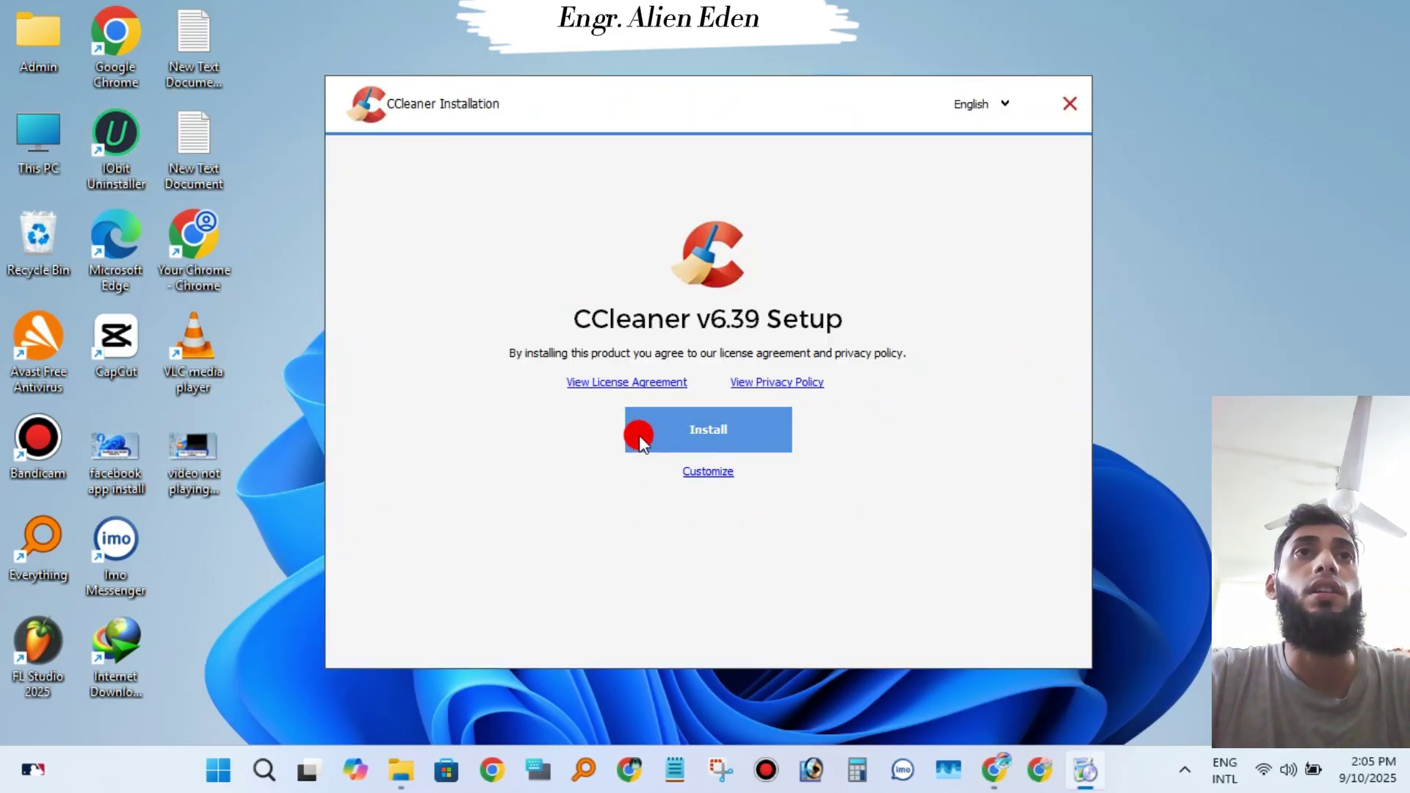
{"action": "left_click", "coordinate": [709, 432]}
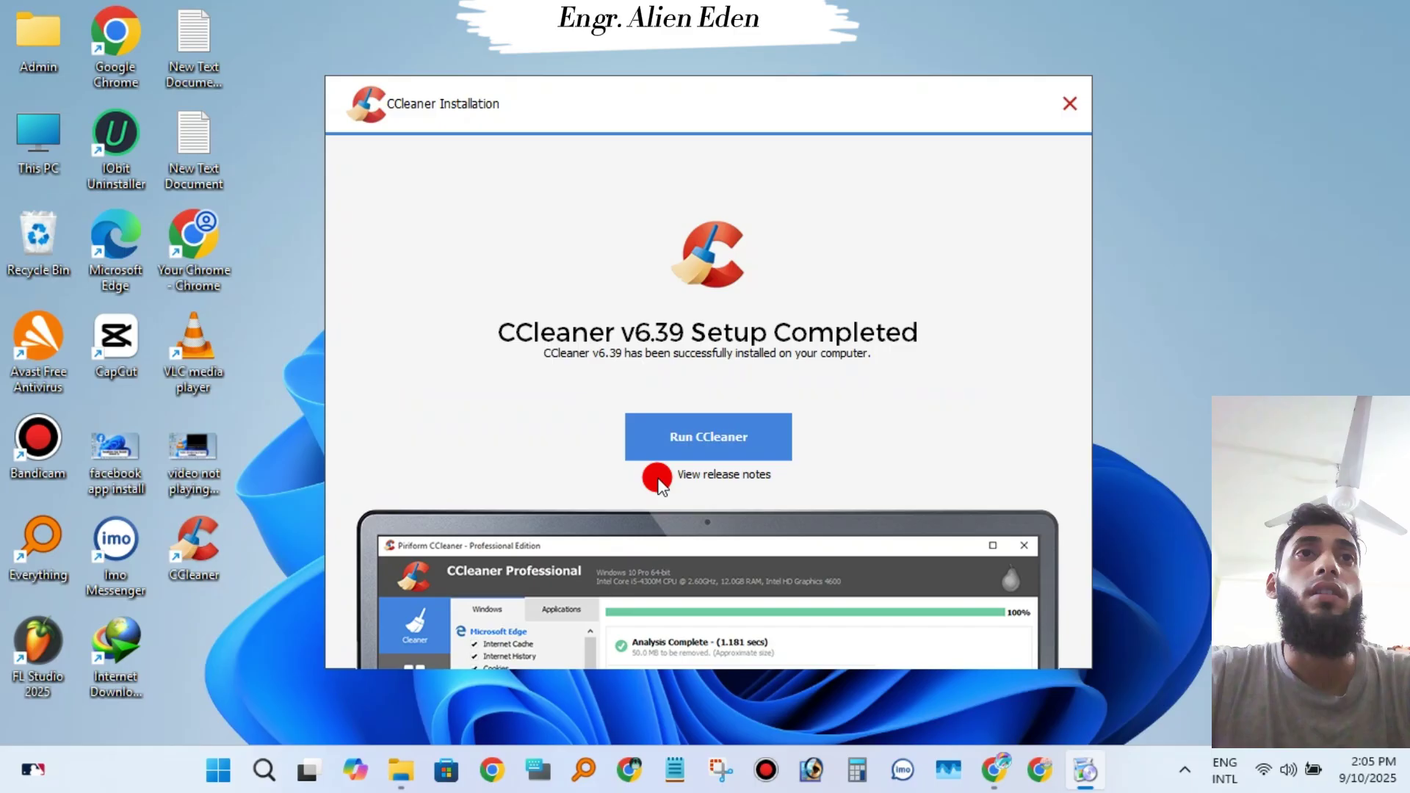
{"action": "left_click", "coordinate": [658, 477]}
Step: Close the finished installer and pin the CCleaner desktop shortcut to the taskbar
{"action": "left_click", "coordinate": [1069, 104]}
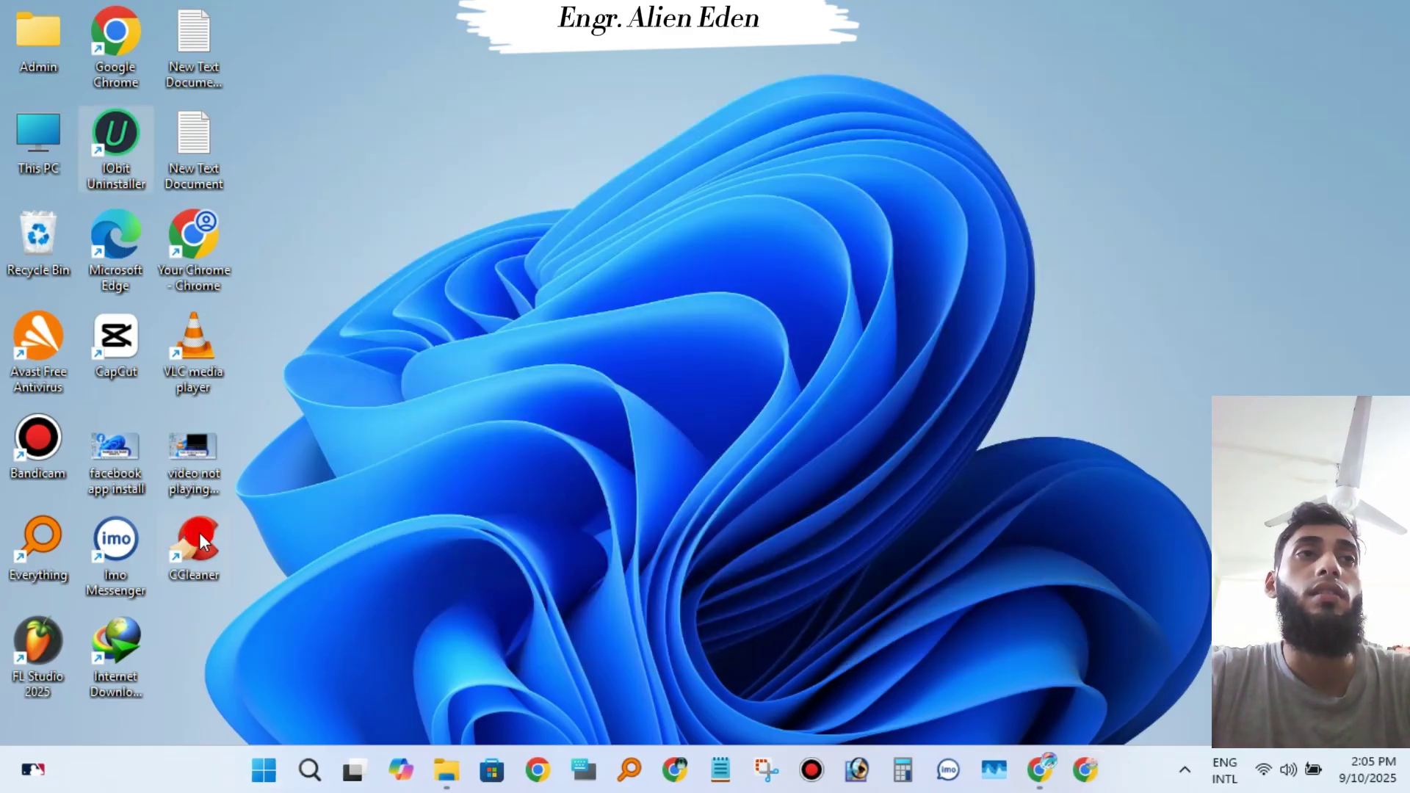
{"action": "right_click", "coordinate": [220, 535]}
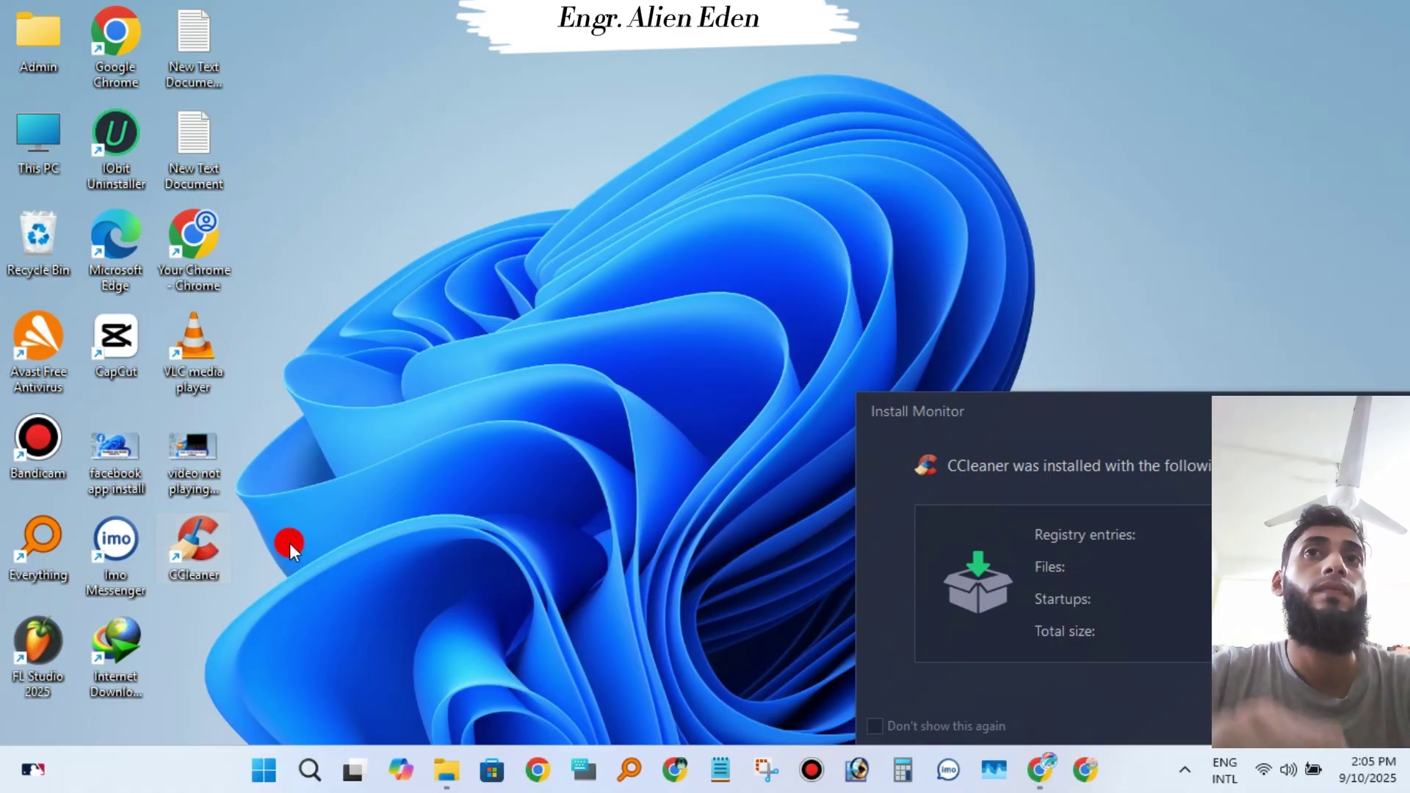
{"action": "right_click", "coordinate": [181, 552]}
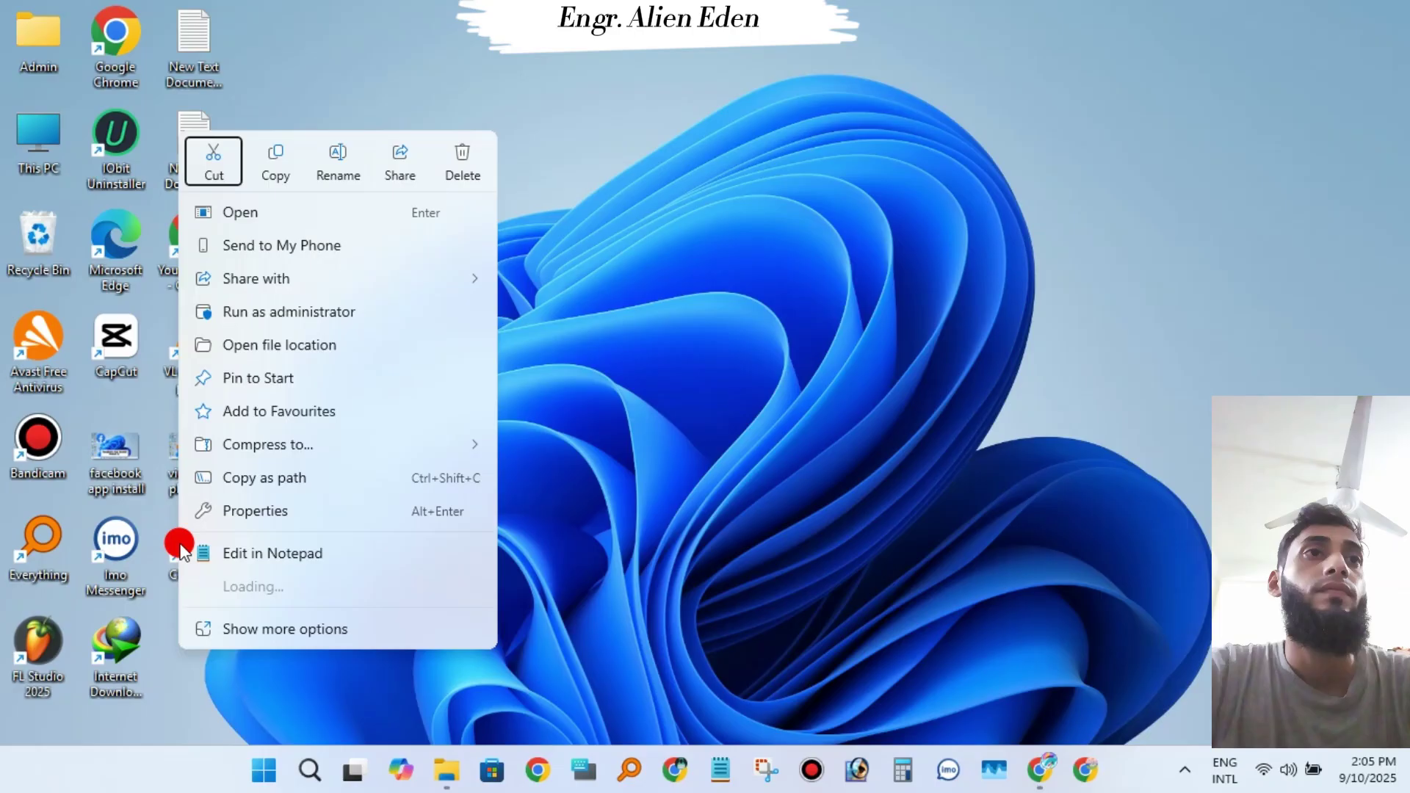
{"action": "left_click", "coordinate": [299, 626]}
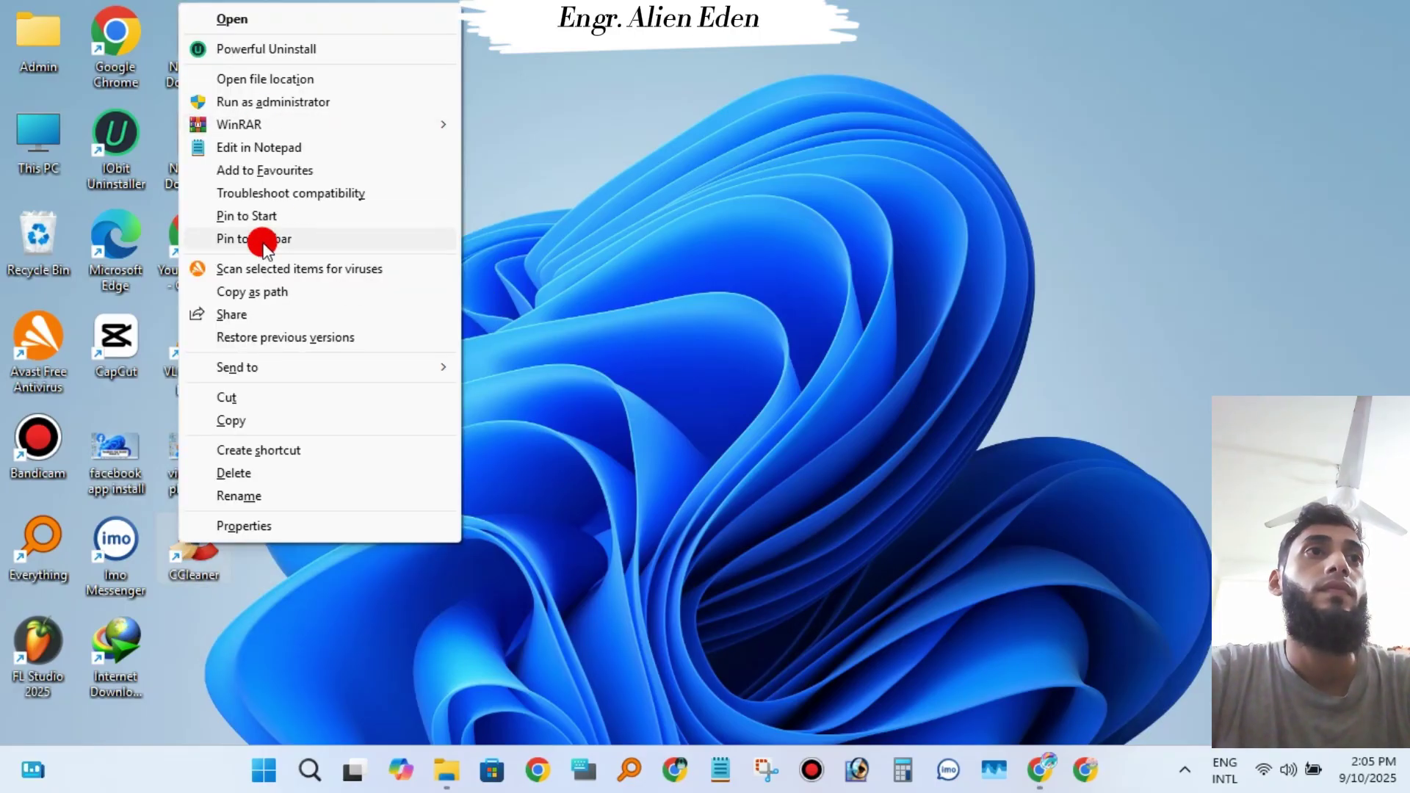
{"action": "left_click", "coordinate": [323, 239]}
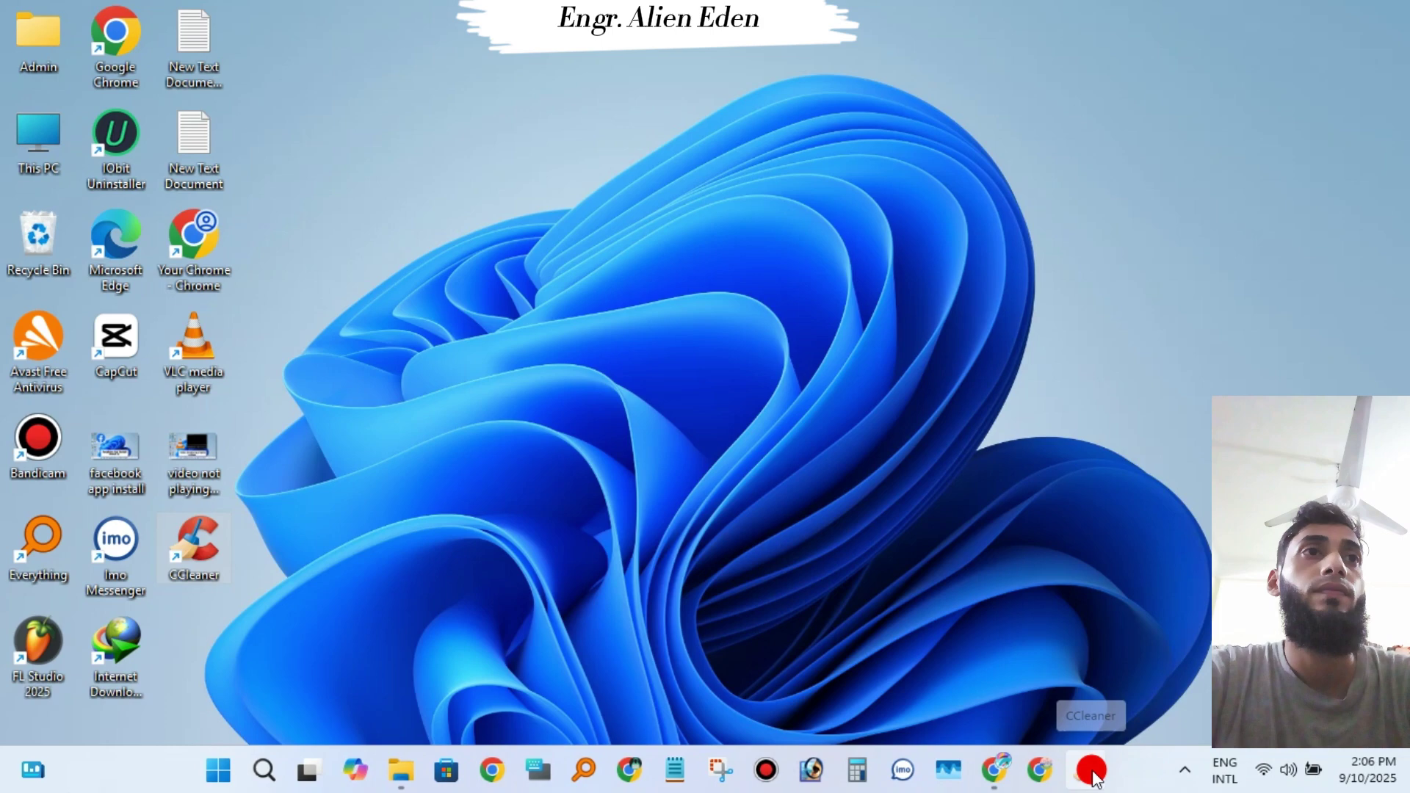
{"action": "left_click", "coordinate": [214, 539]}
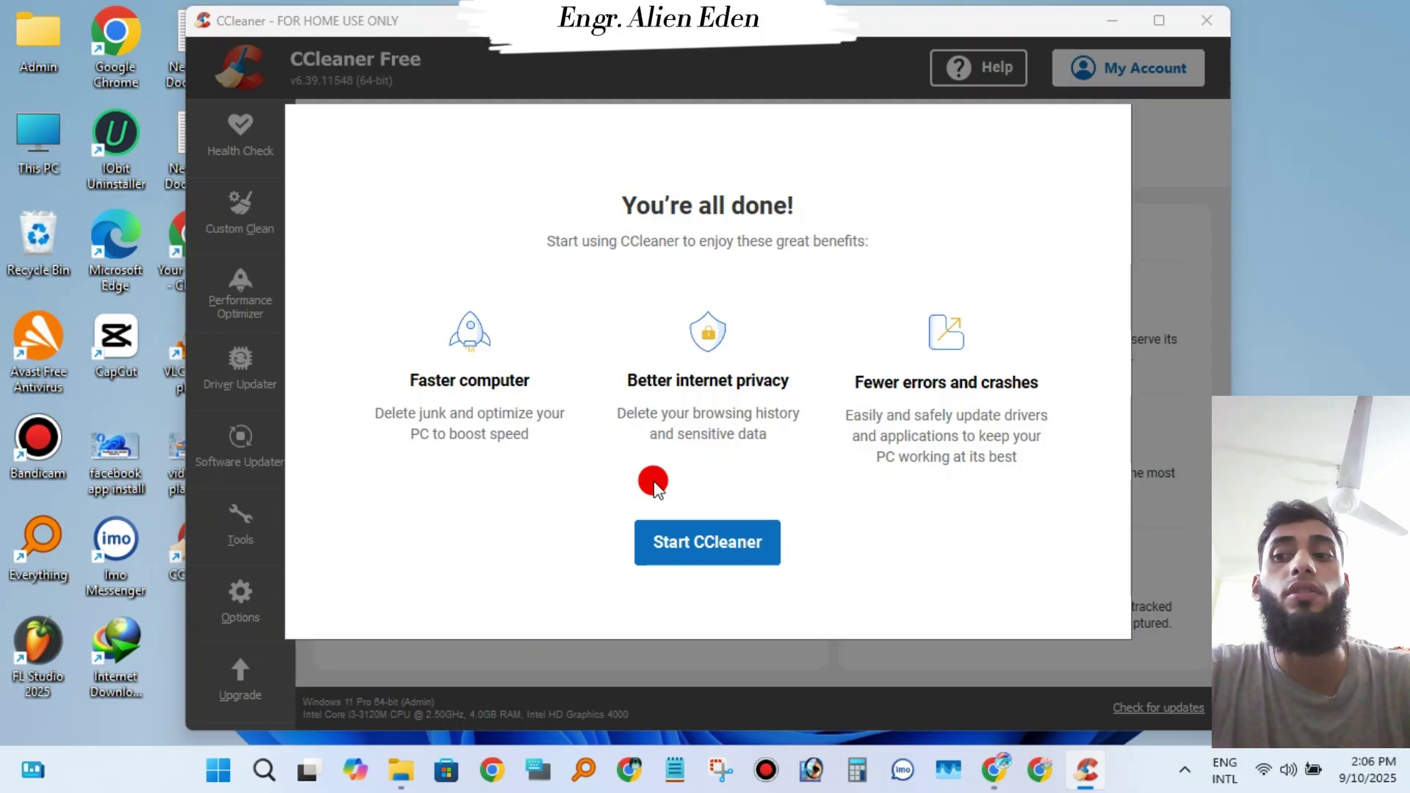
Step: Start CCleaner, dismiss the first-run screens, and maximize the window
{"action": "left_click", "coordinate": [668, 541]}
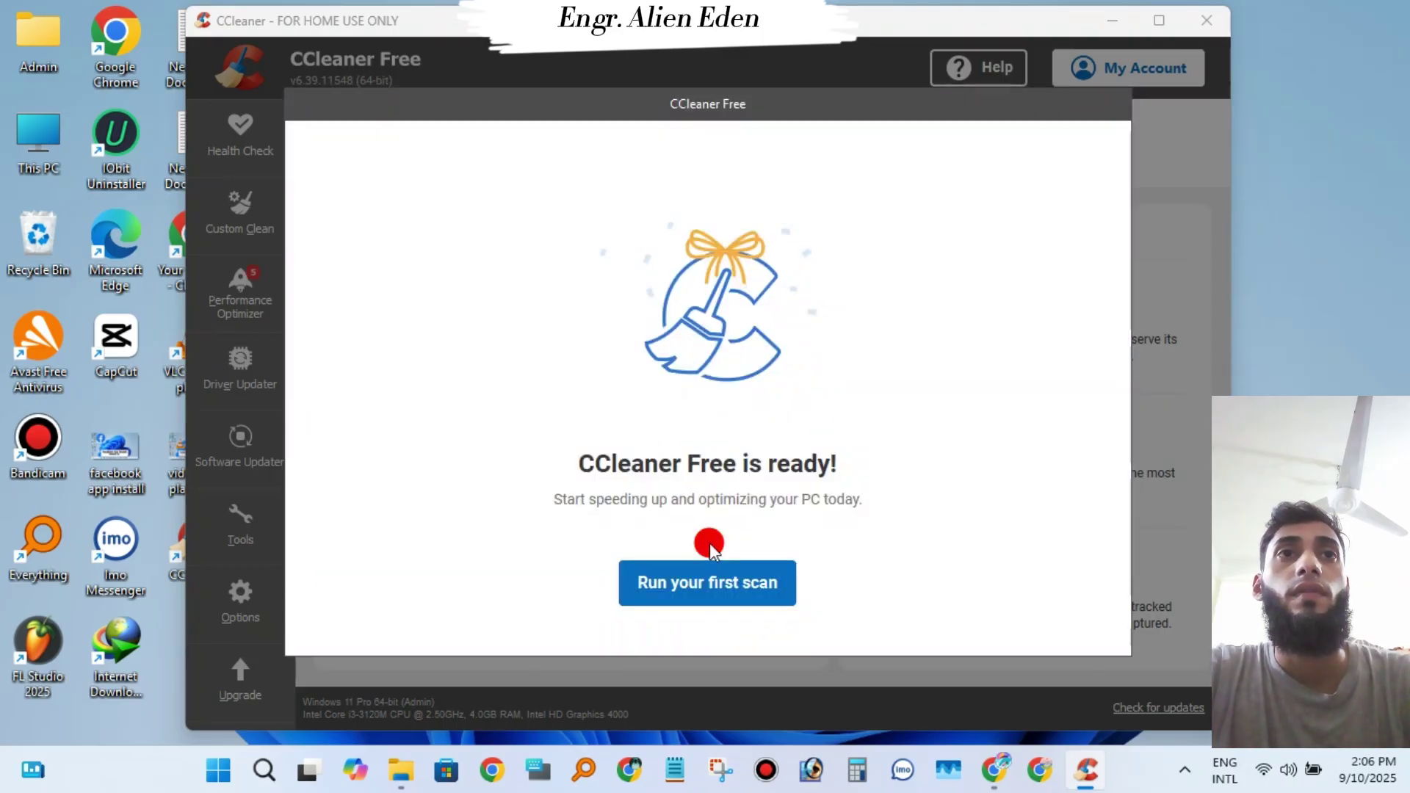
{"action": "left_click", "coordinate": [744, 588]}
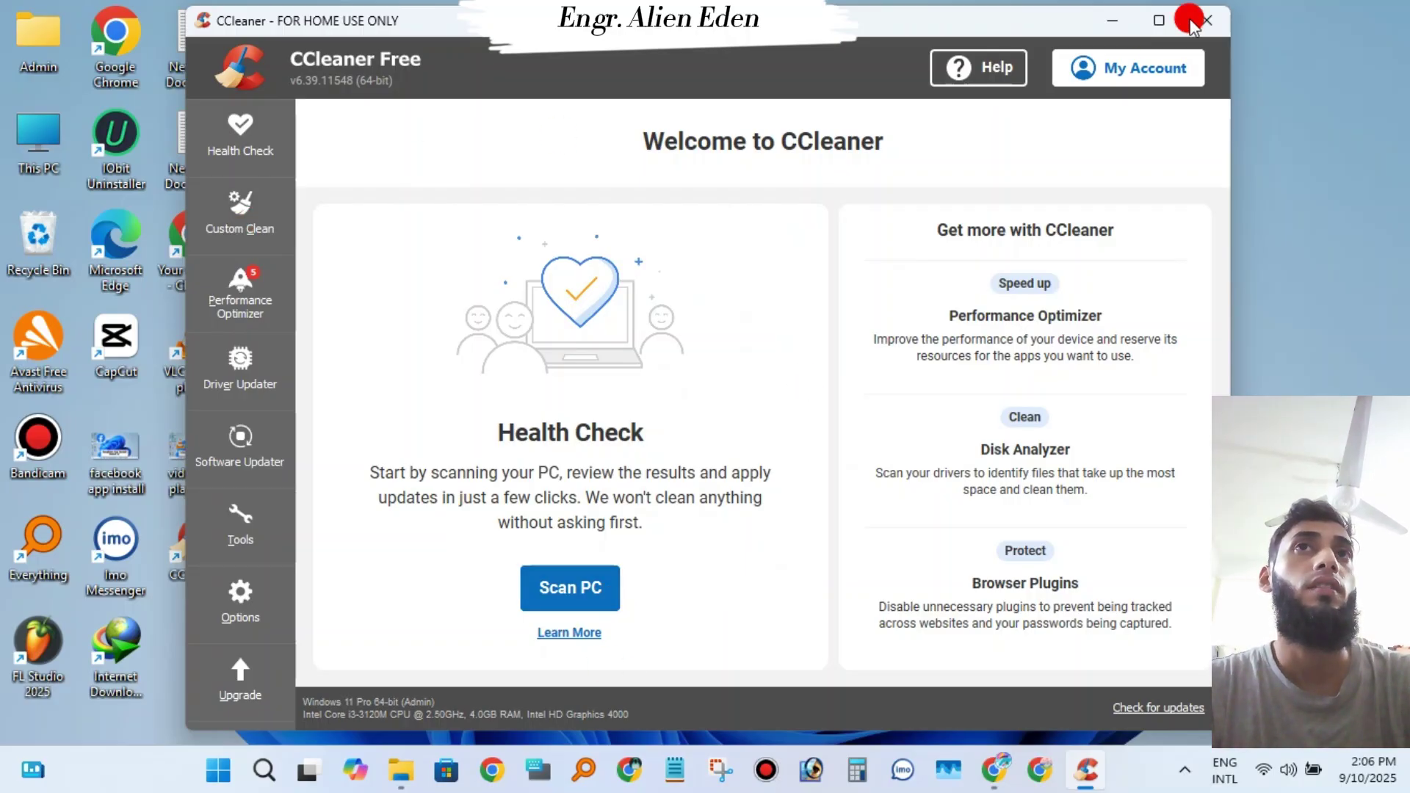
{"action": "left_click", "coordinate": [1157, 21]}
Step: In Custom Clean, untick Empty Recycle Bin, review Applications, and run the cleaner
{"action": "left_click", "coordinate": [65, 191]}
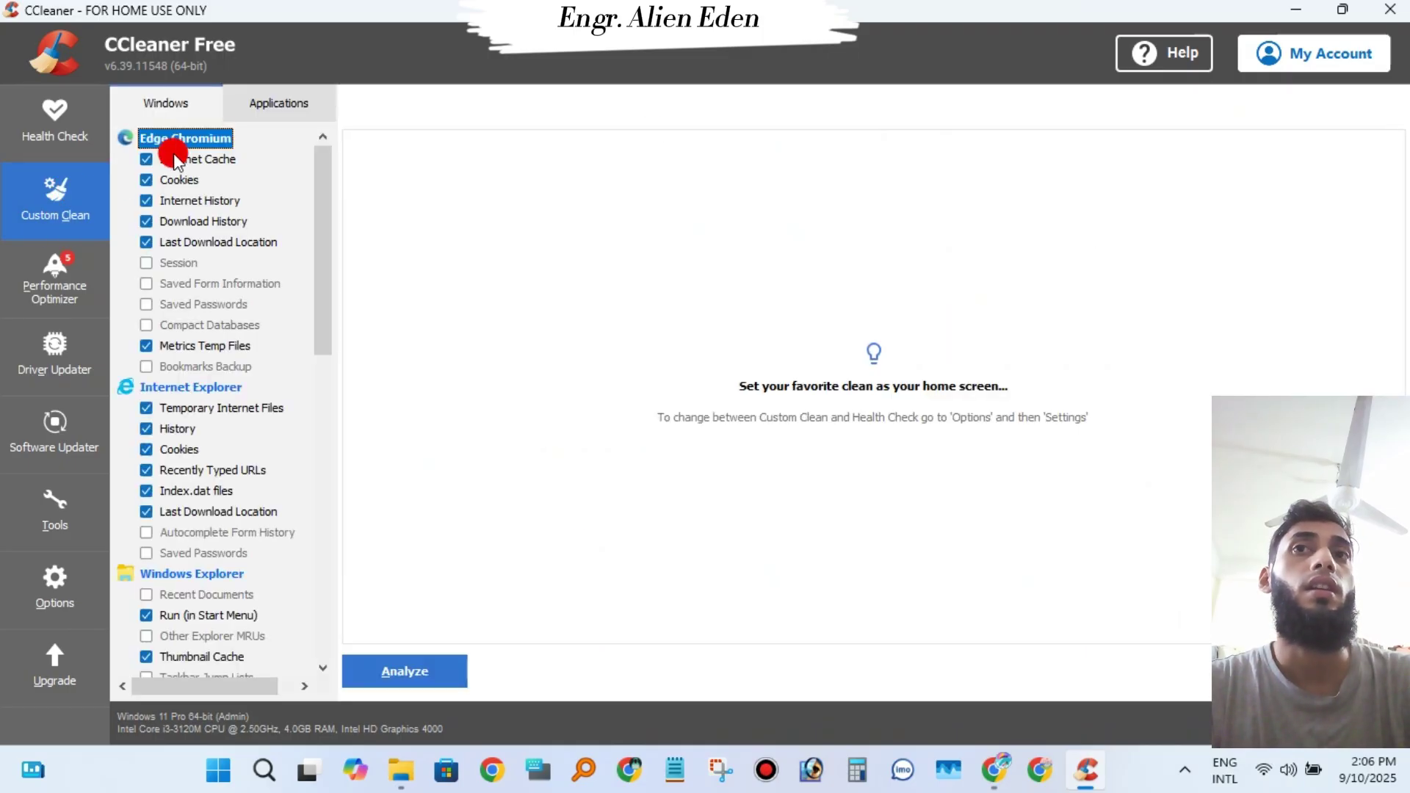
{"action": "scroll", "coordinate": [200, 303], "scroll_direction": "down", "scroll_amount": 2}
{"action": "scroll", "coordinate": [199, 303], "scroll_direction": "down", "scroll_amount": 2}
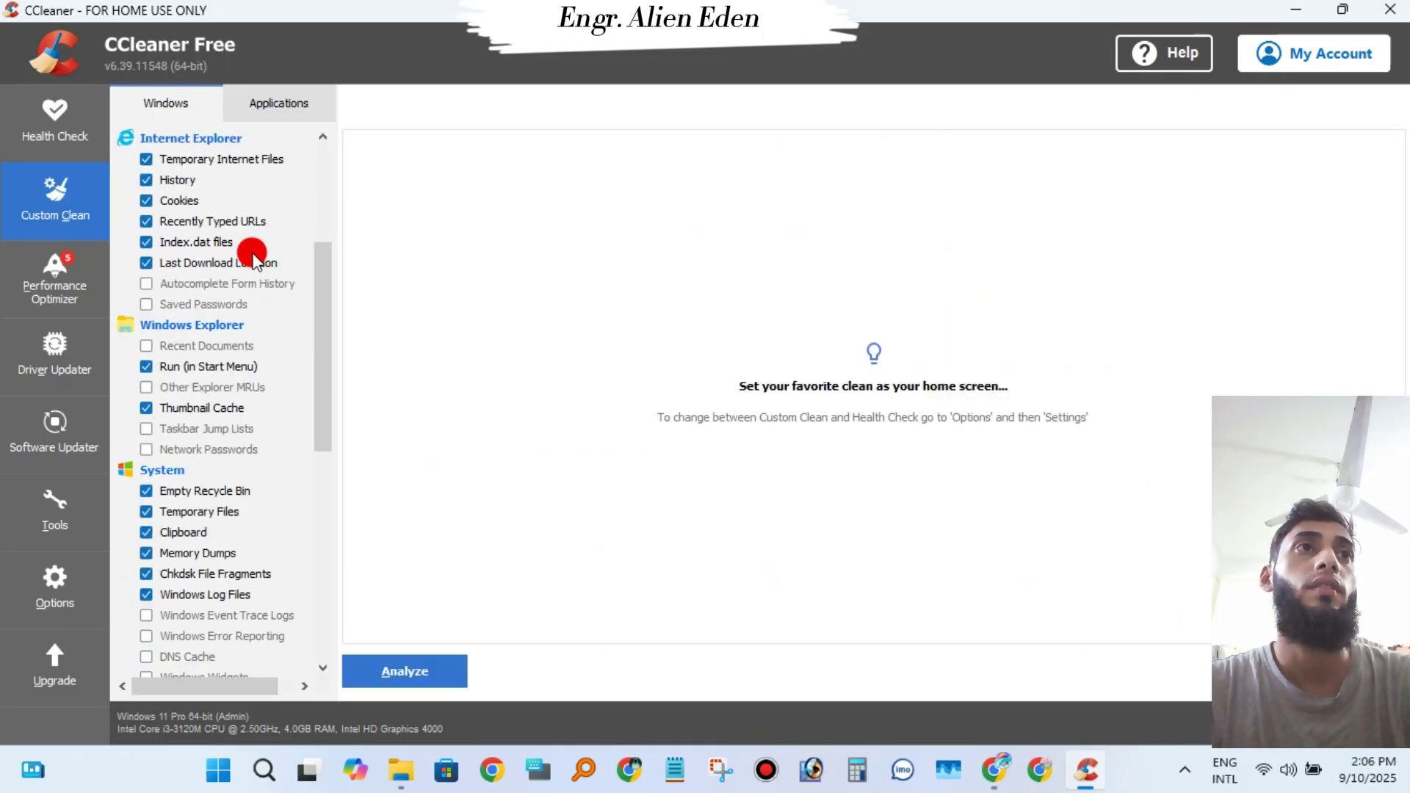
{"action": "scroll", "coordinate": [200, 407], "scroll_direction": "down", "scroll_amount": 1}
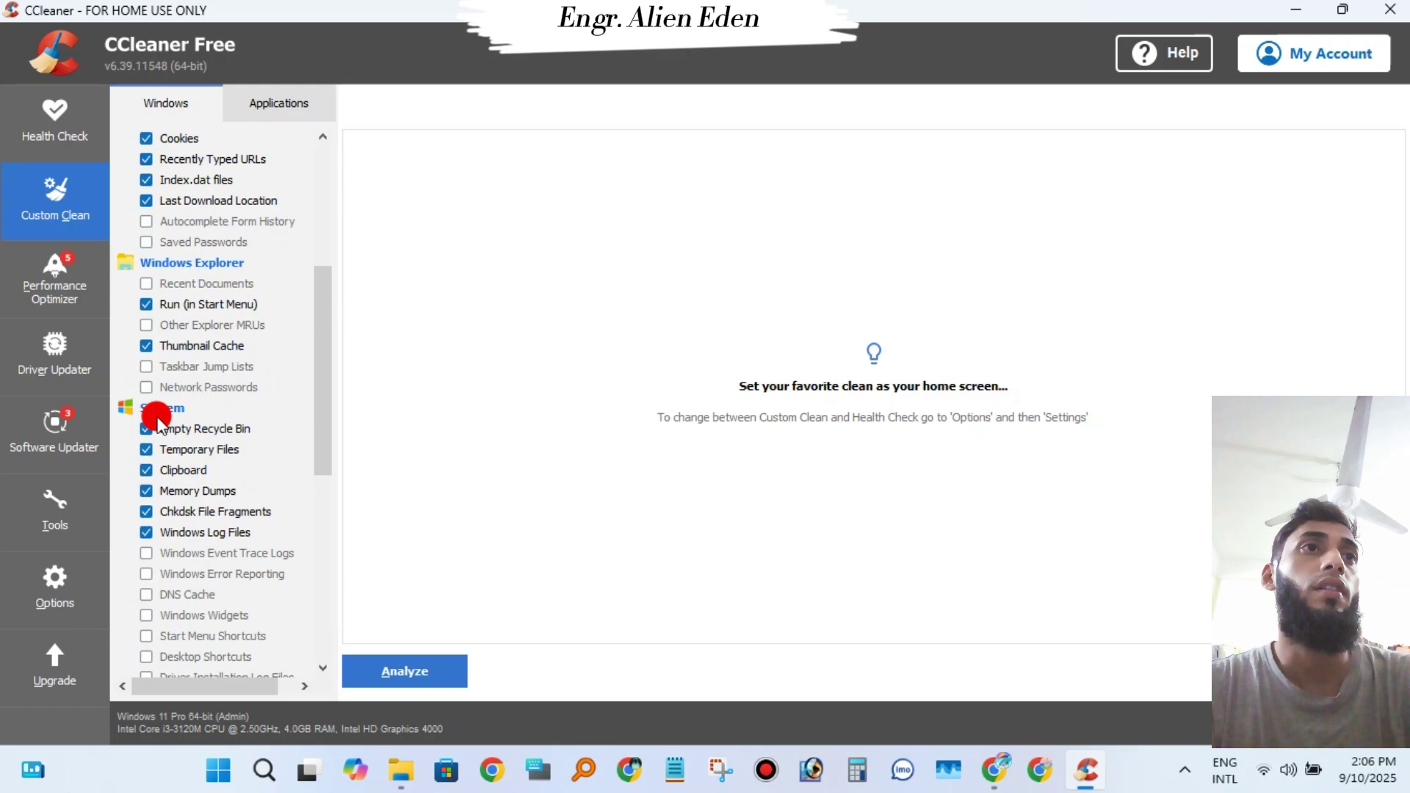
{"action": "left_click", "coordinate": [194, 432]}
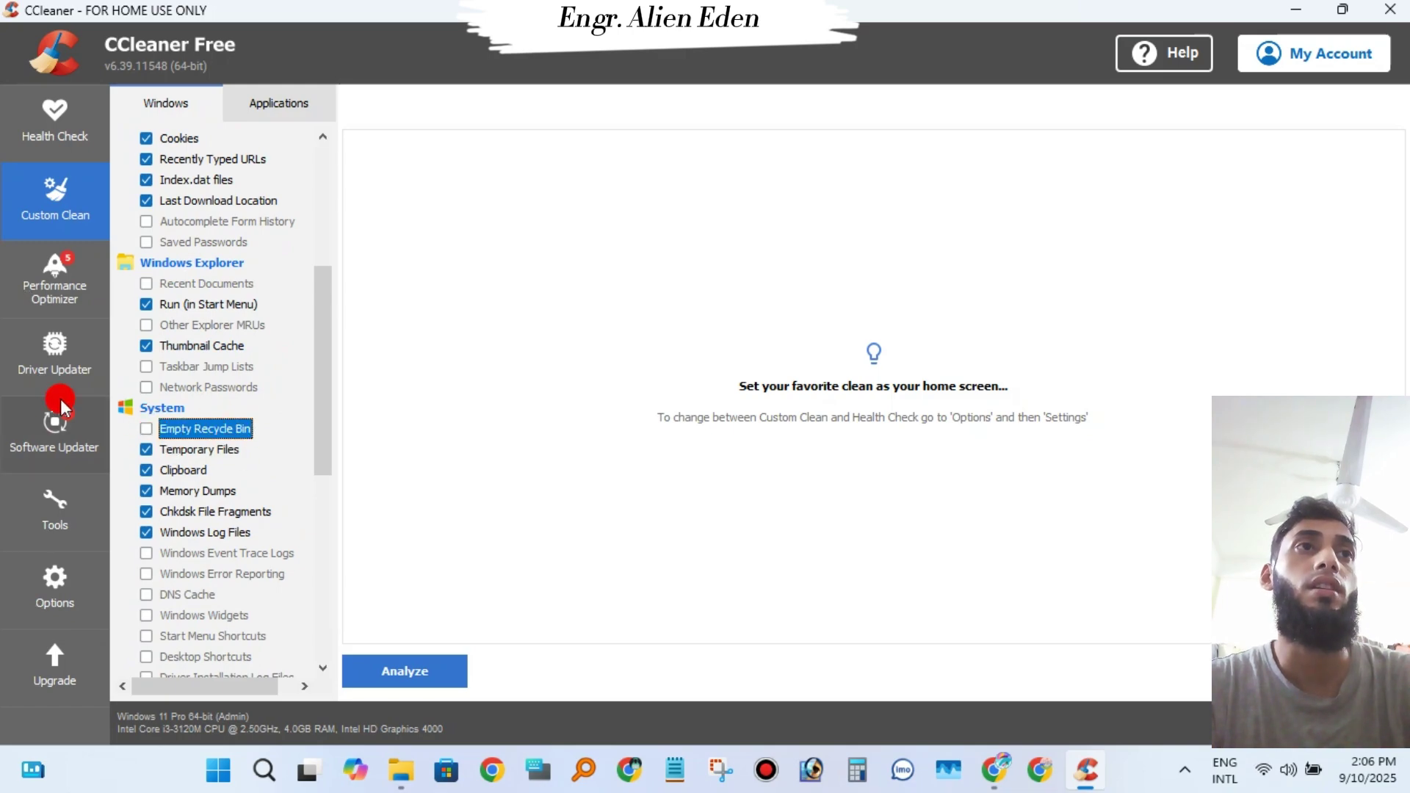
{"action": "left_click", "coordinate": [285, 110]}
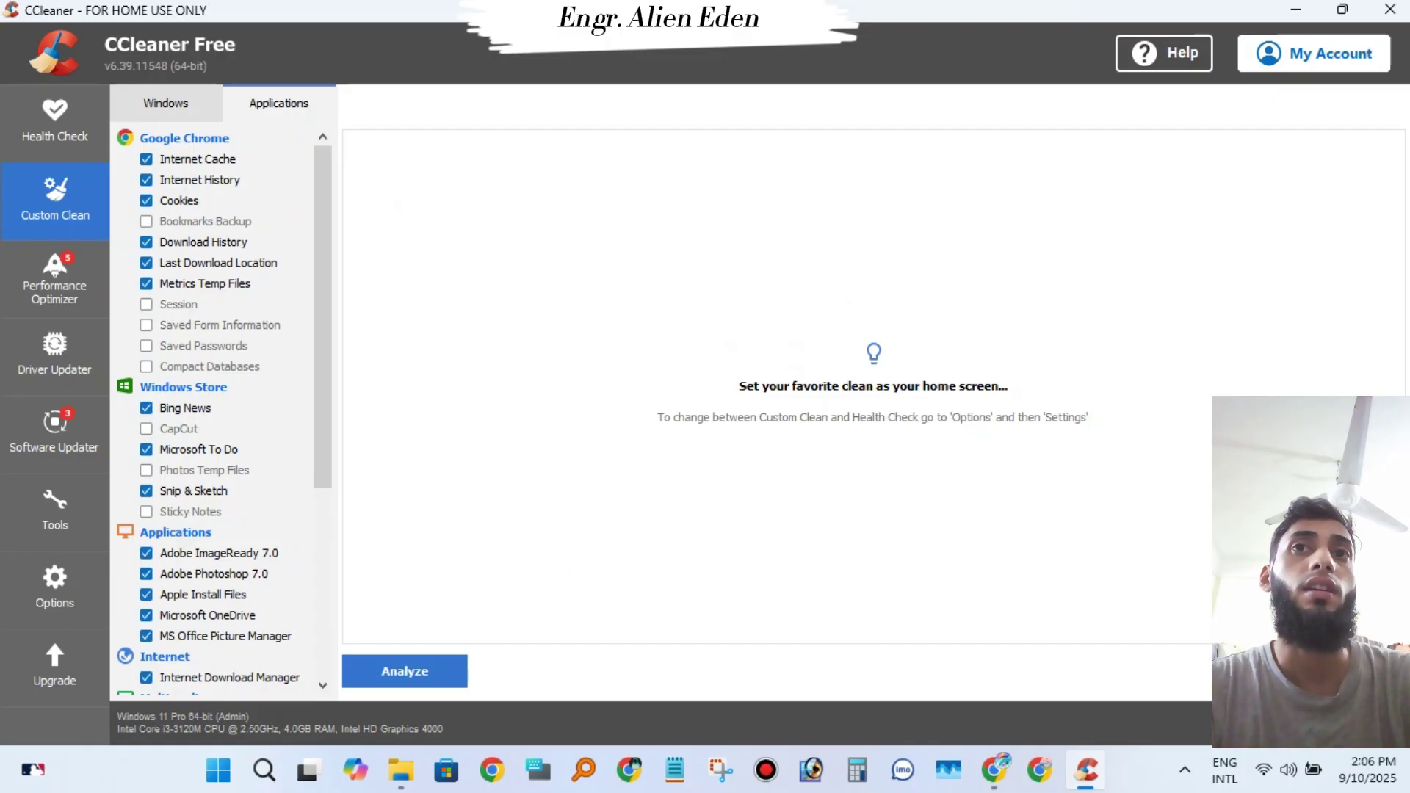
{"action": "left_click", "coordinate": [1337, 671]}
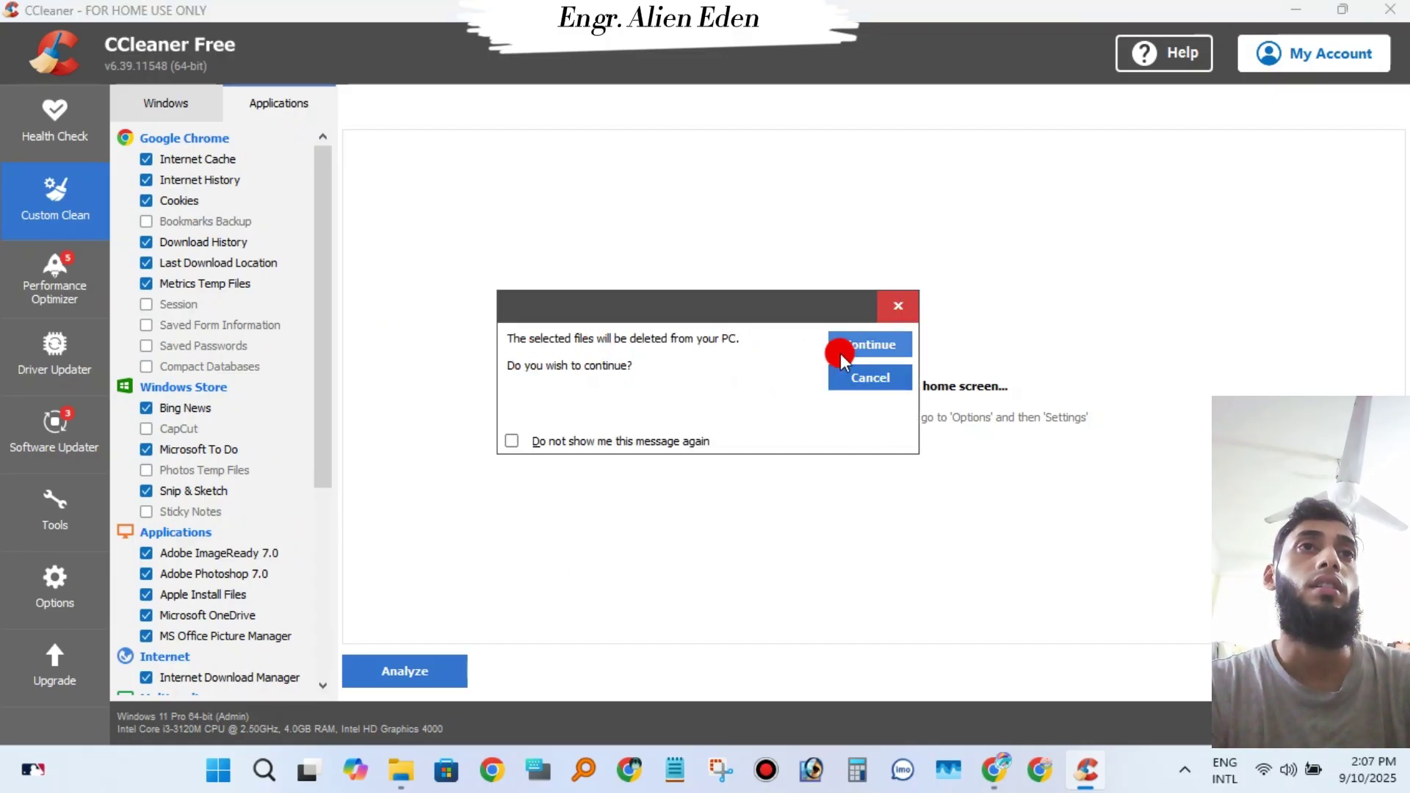
Step: Confirm the file deletion and let CCleaner force-close Google Chrome, suppressing both prompts
{"action": "left_click", "coordinate": [512, 441]}
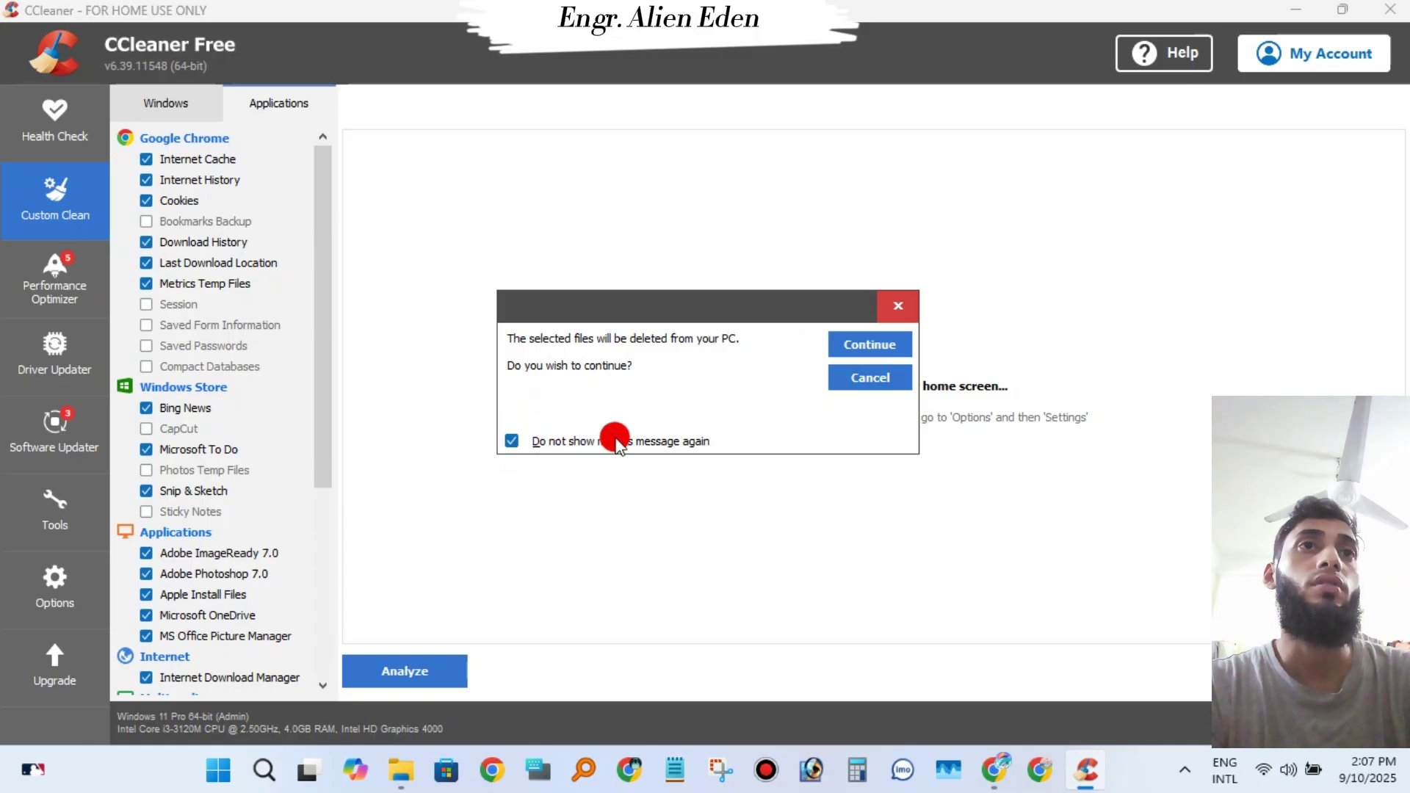
{"action": "left_click", "coordinate": [849, 340]}
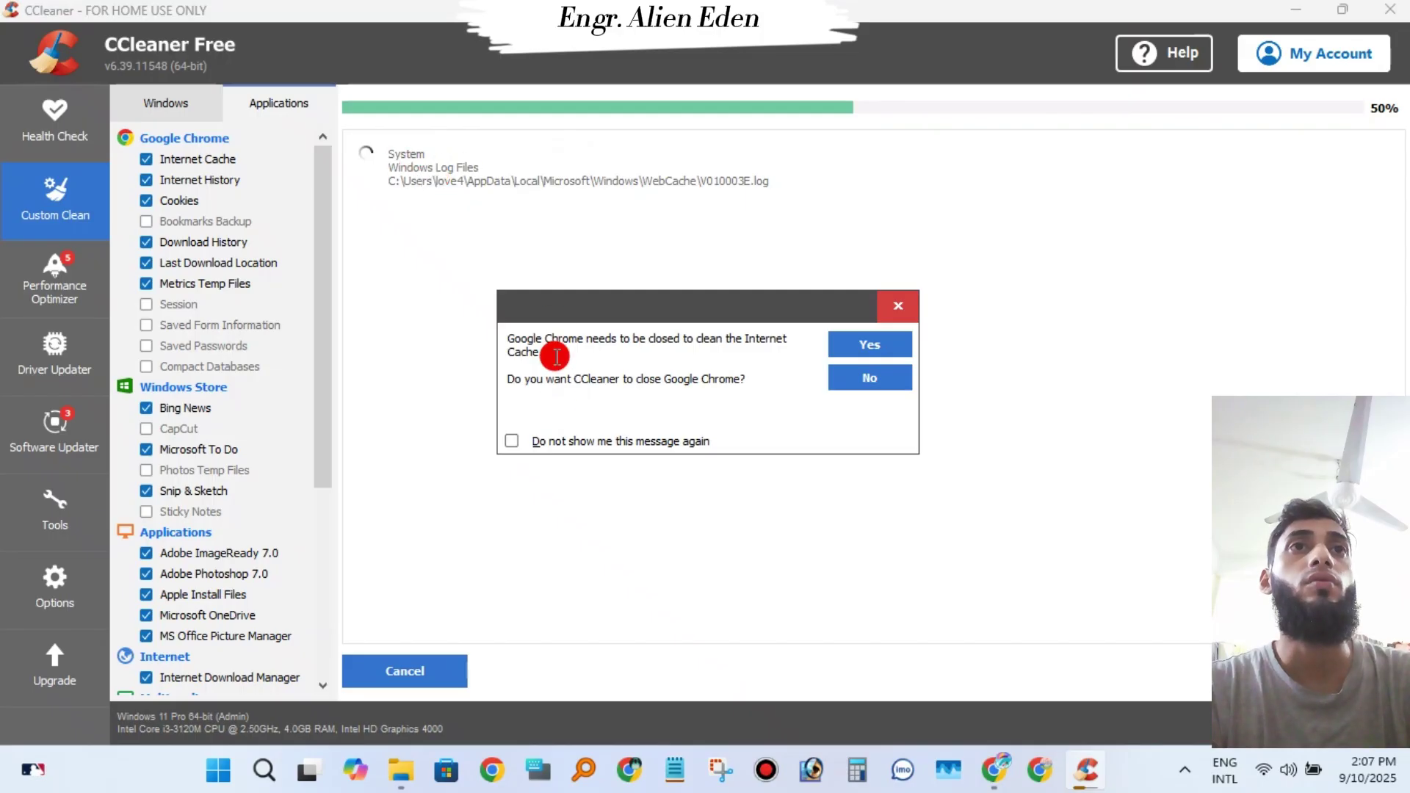
{"action": "left_click", "coordinate": [550, 441]}
{"action": "left_click", "coordinate": [867, 345]}
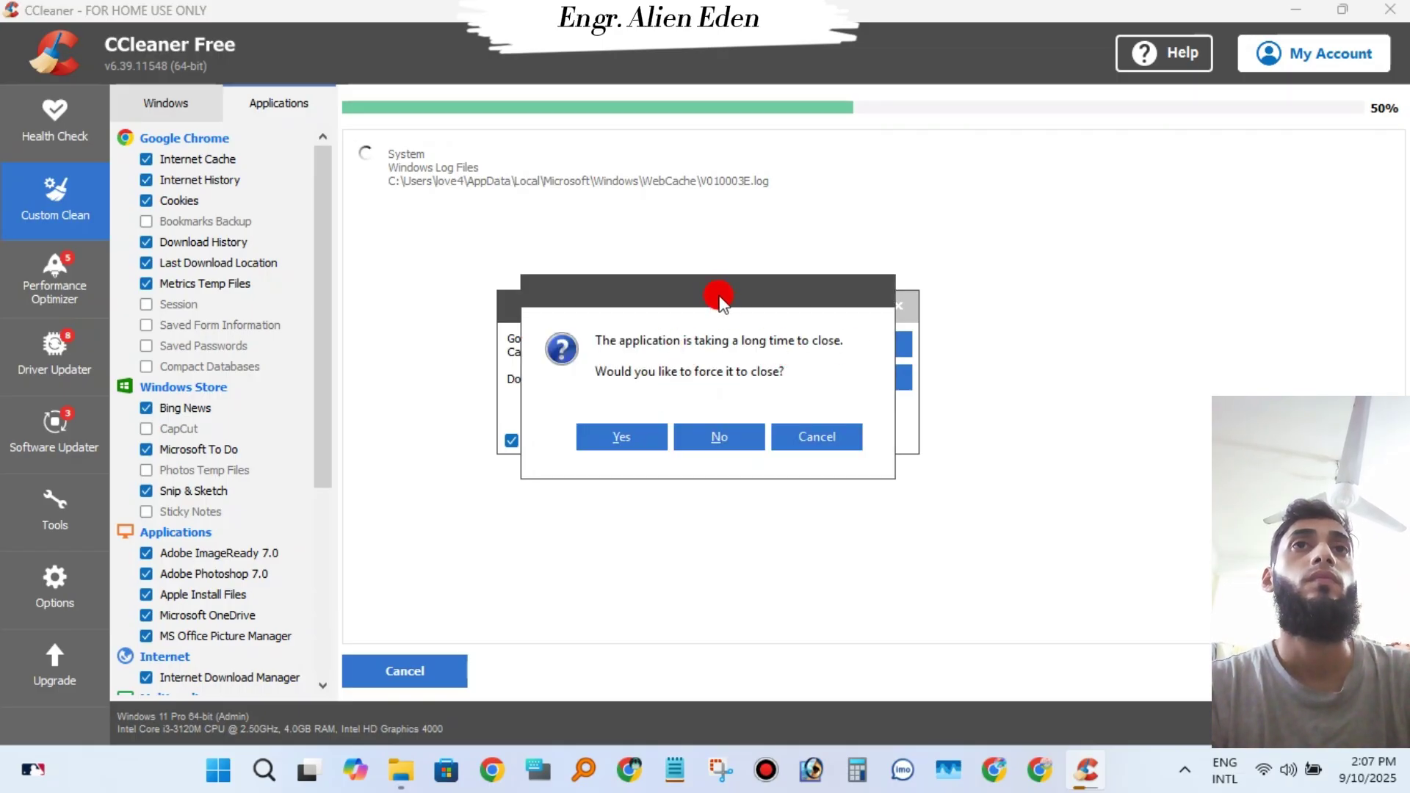
{"action": "left_click", "coordinate": [768, 439]}
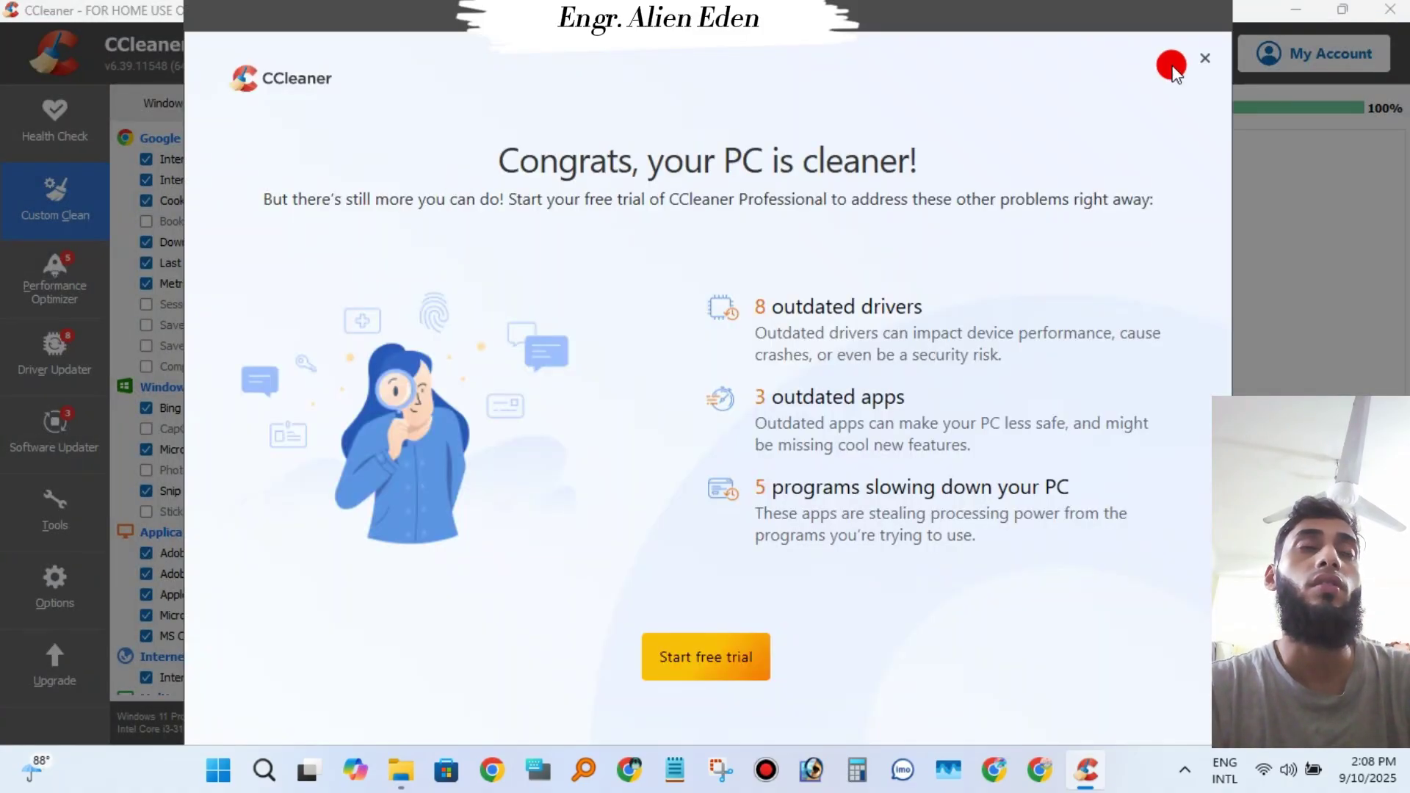
Step: Close the Congrats and Professional trial popups, review the 2.25 GB report, and open Tools
{"action": "left_click", "coordinate": [1204, 55]}
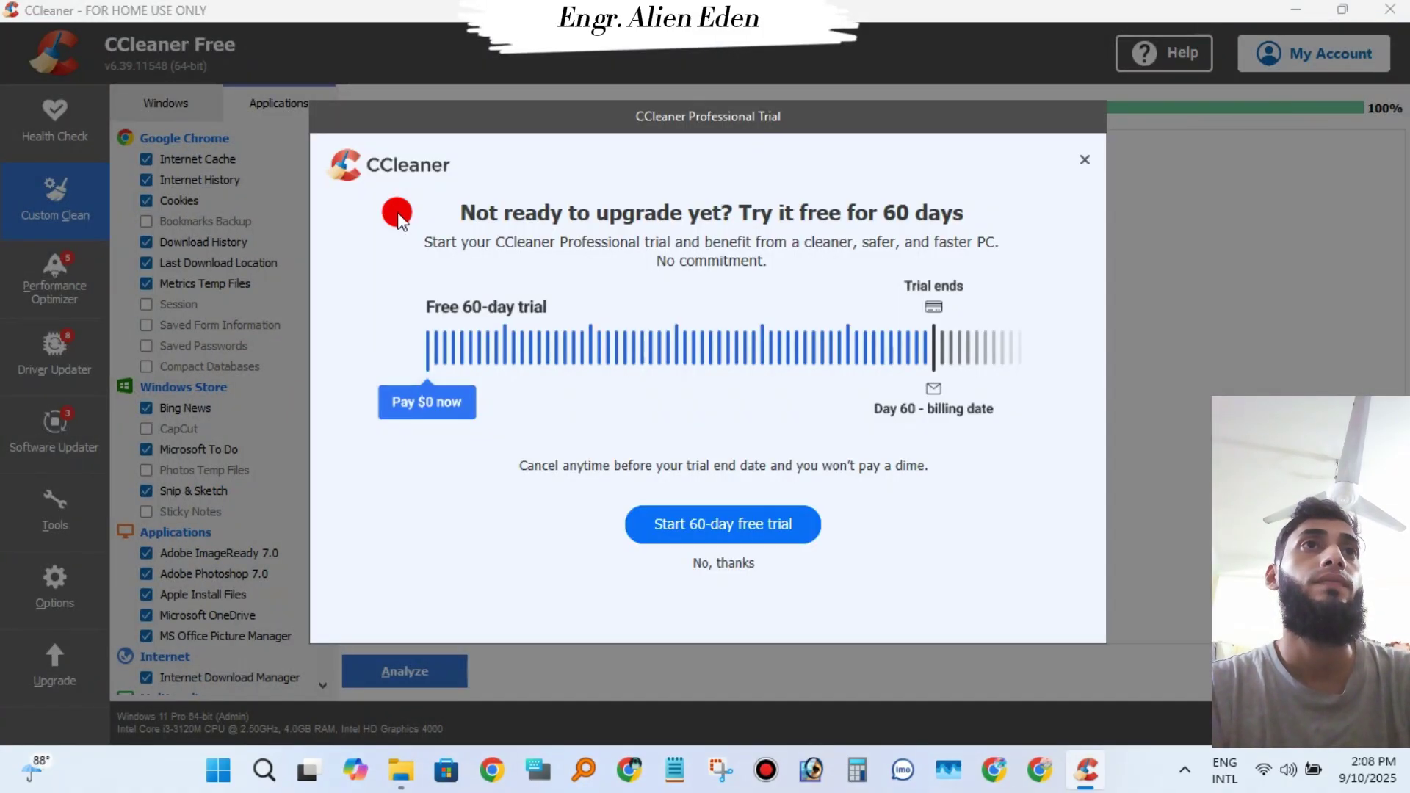
{"action": "left_click", "coordinate": [1081, 156]}
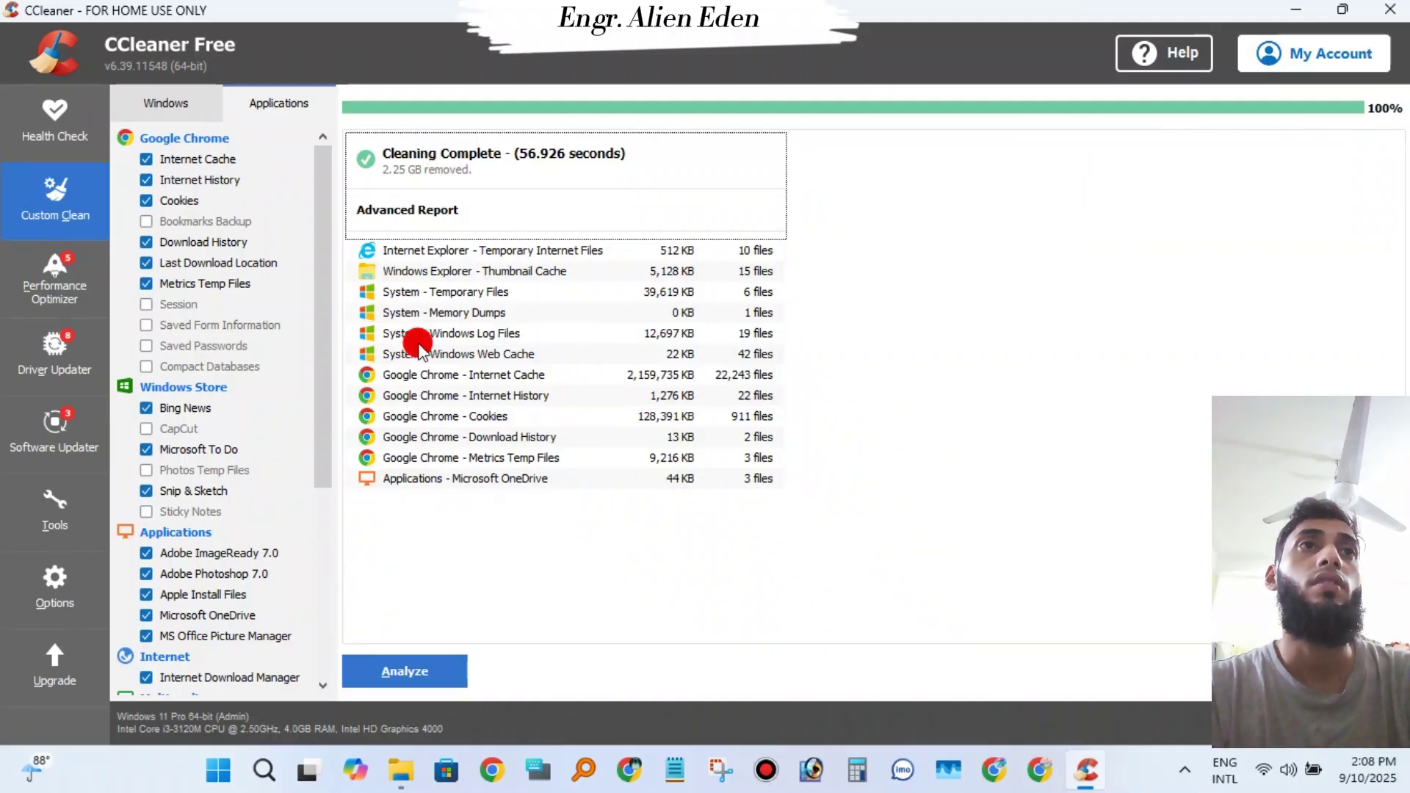
{"action": "left_click", "coordinate": [434, 207]}
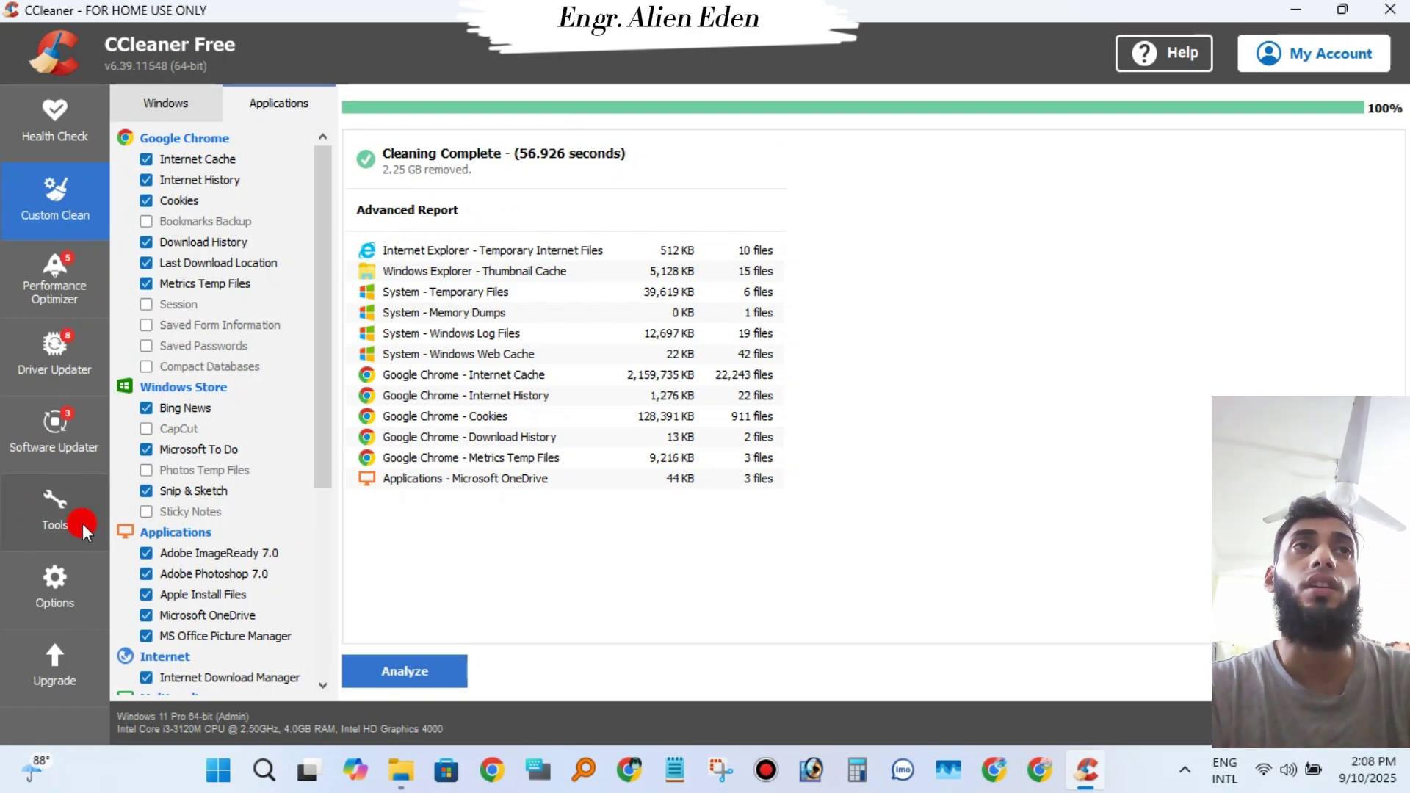
{"action": "left_click", "coordinate": [59, 518]}
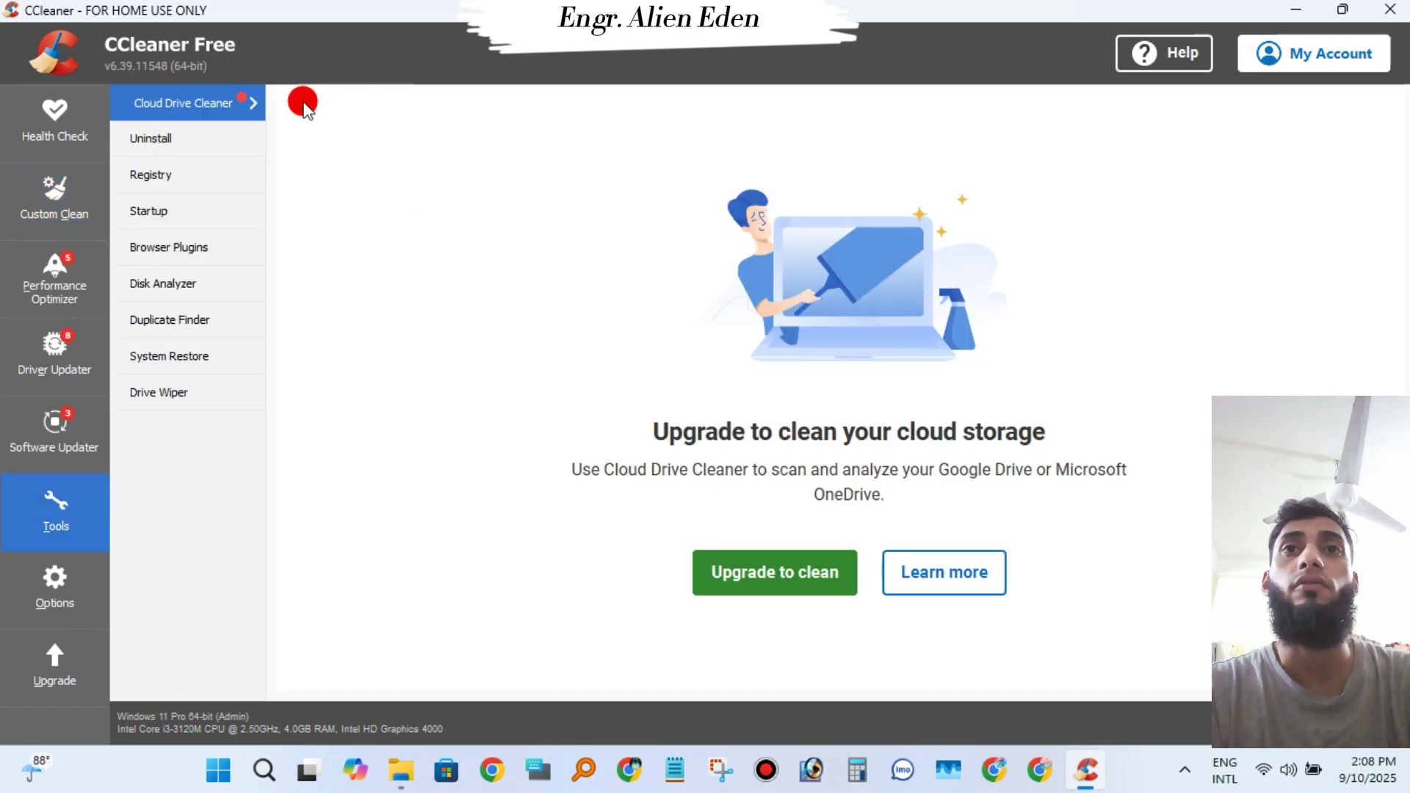
Step: Scan the registry with all categories selected, finding 101 issues, mostly Missing Shared DLLs
{"action": "left_click", "coordinate": [192, 177]}
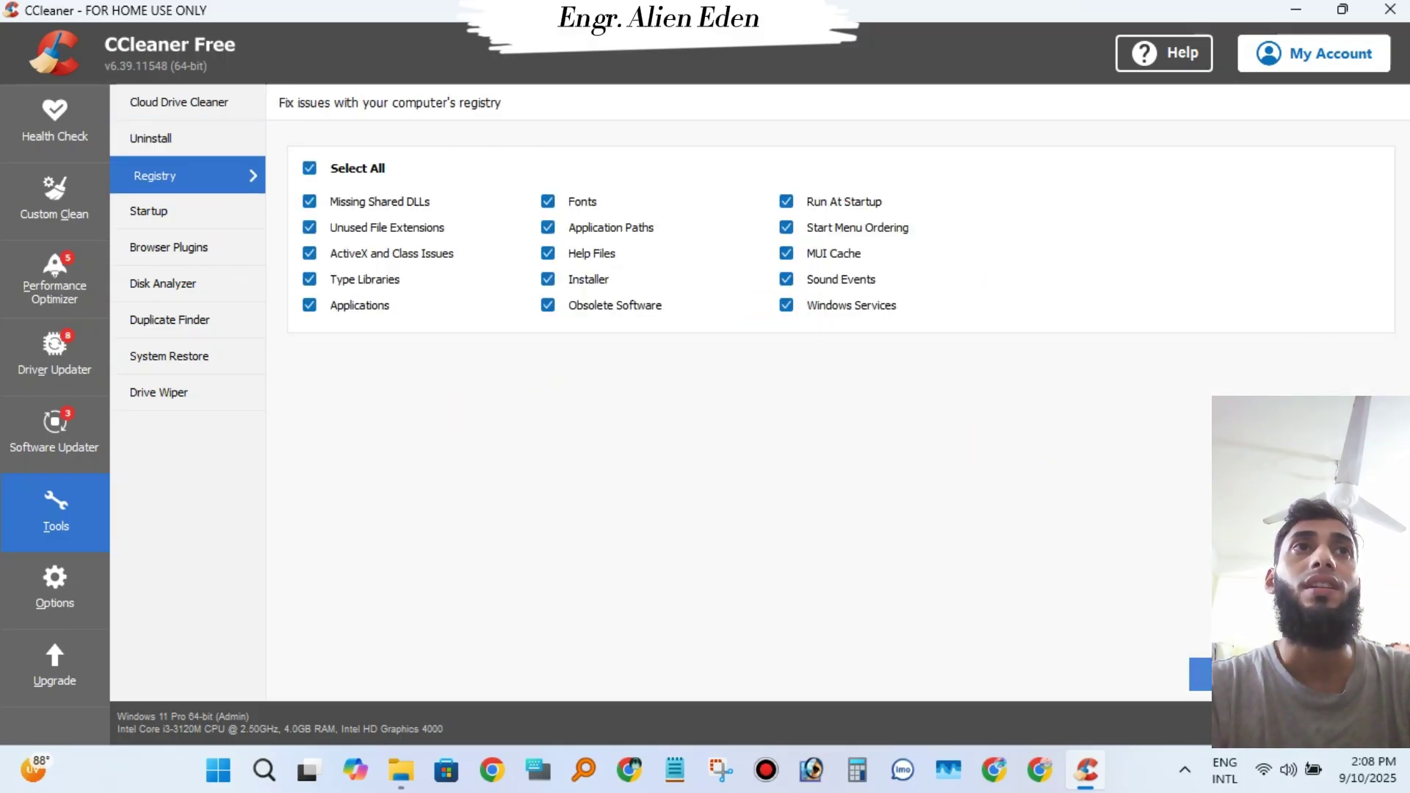
{"action": "left_click", "coordinate": [1201, 674]}
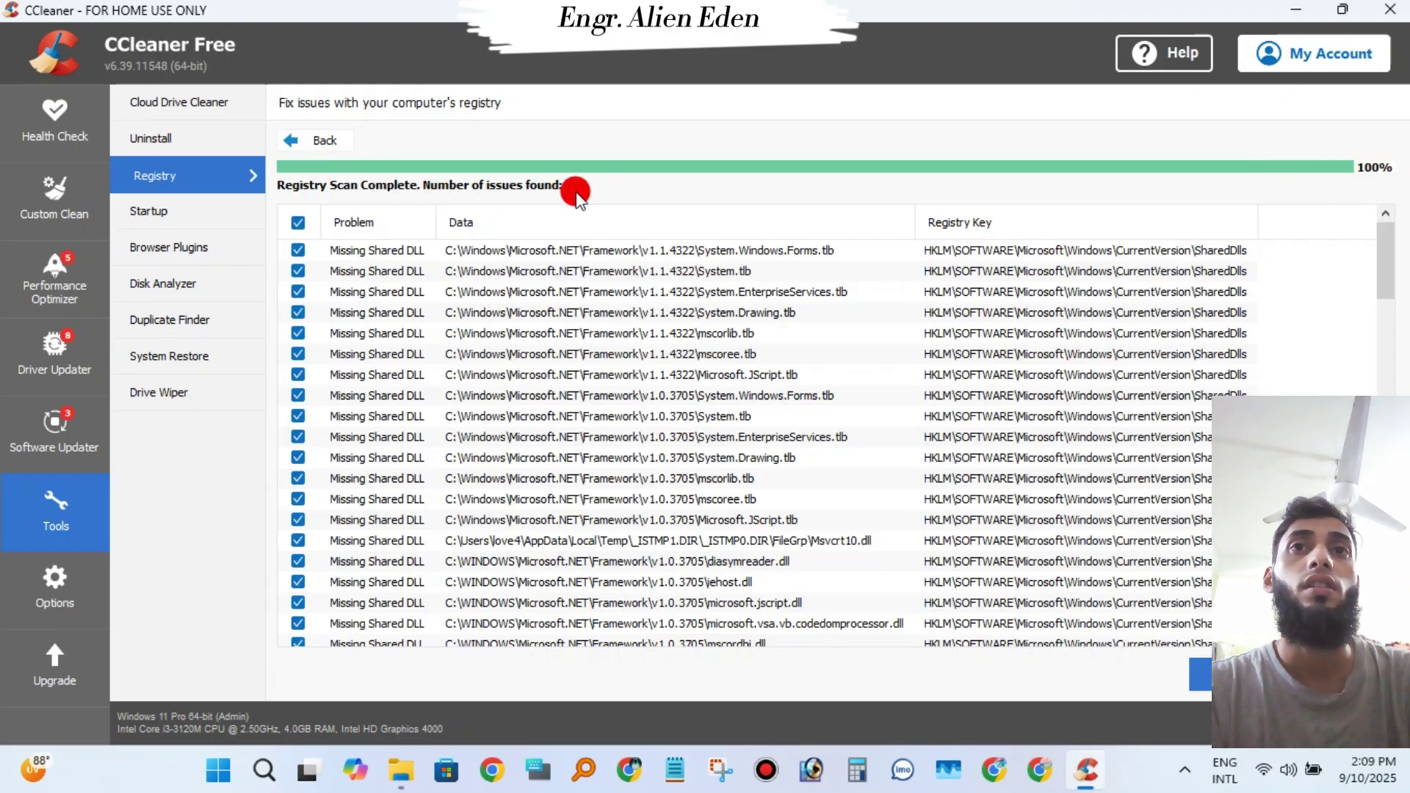
Step: Fix all 101 selected registry issues without backing up the registry
{"action": "scroll", "coordinate": [625, 378], "scroll_direction": "down", "scroll_amount": 15}
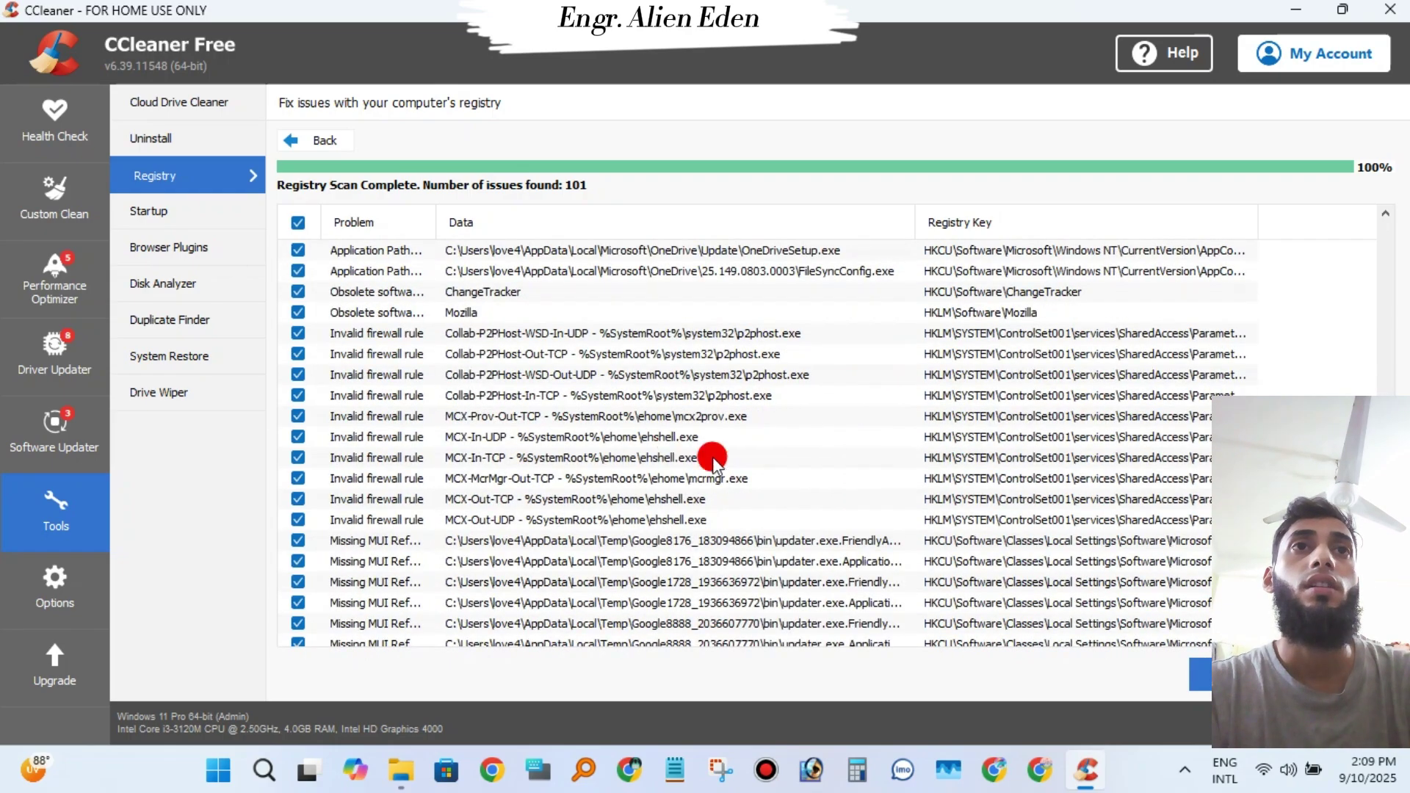
{"action": "scroll", "coordinate": [839, 603], "scroll_direction": "down", "scroll_amount": 2}
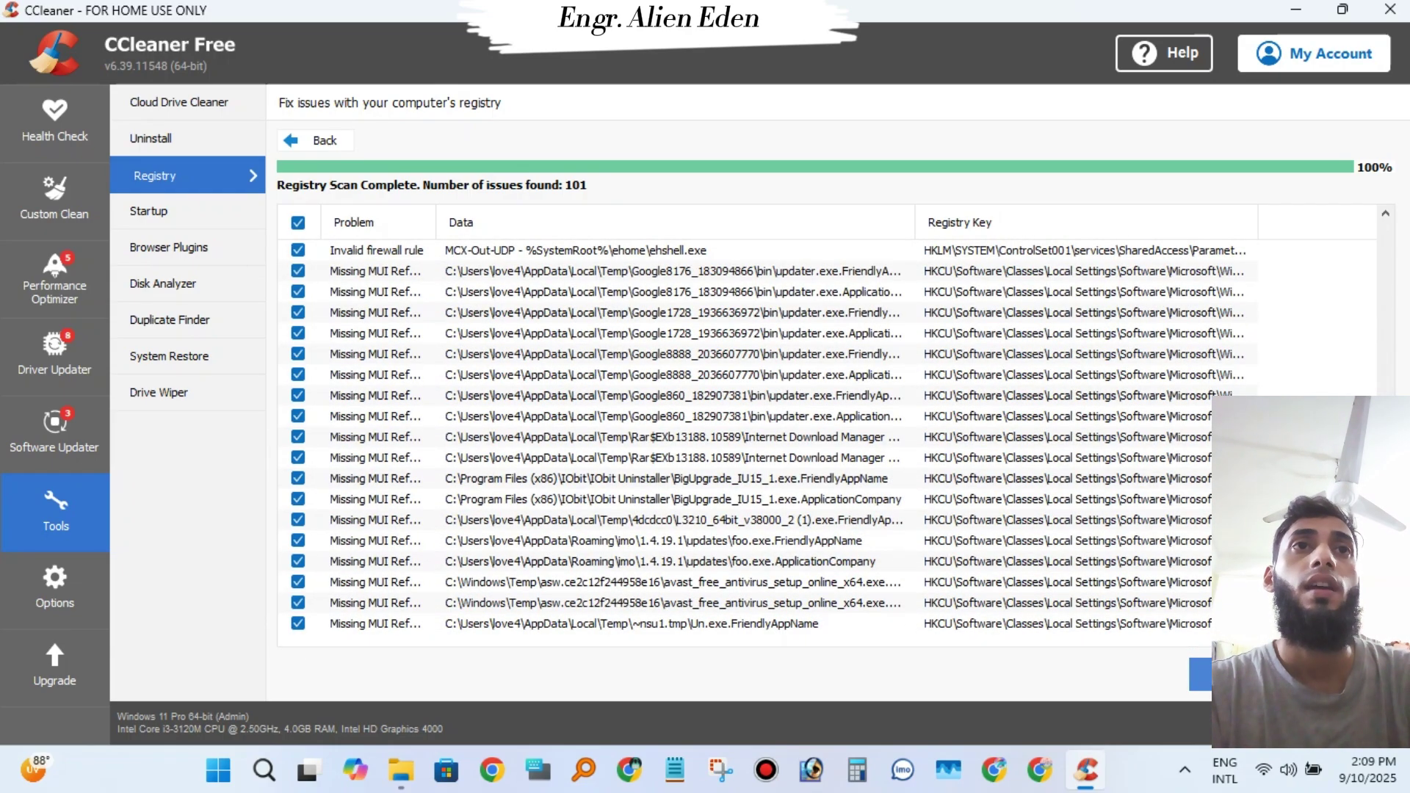
{"action": "left_click", "coordinate": [1201, 674]}
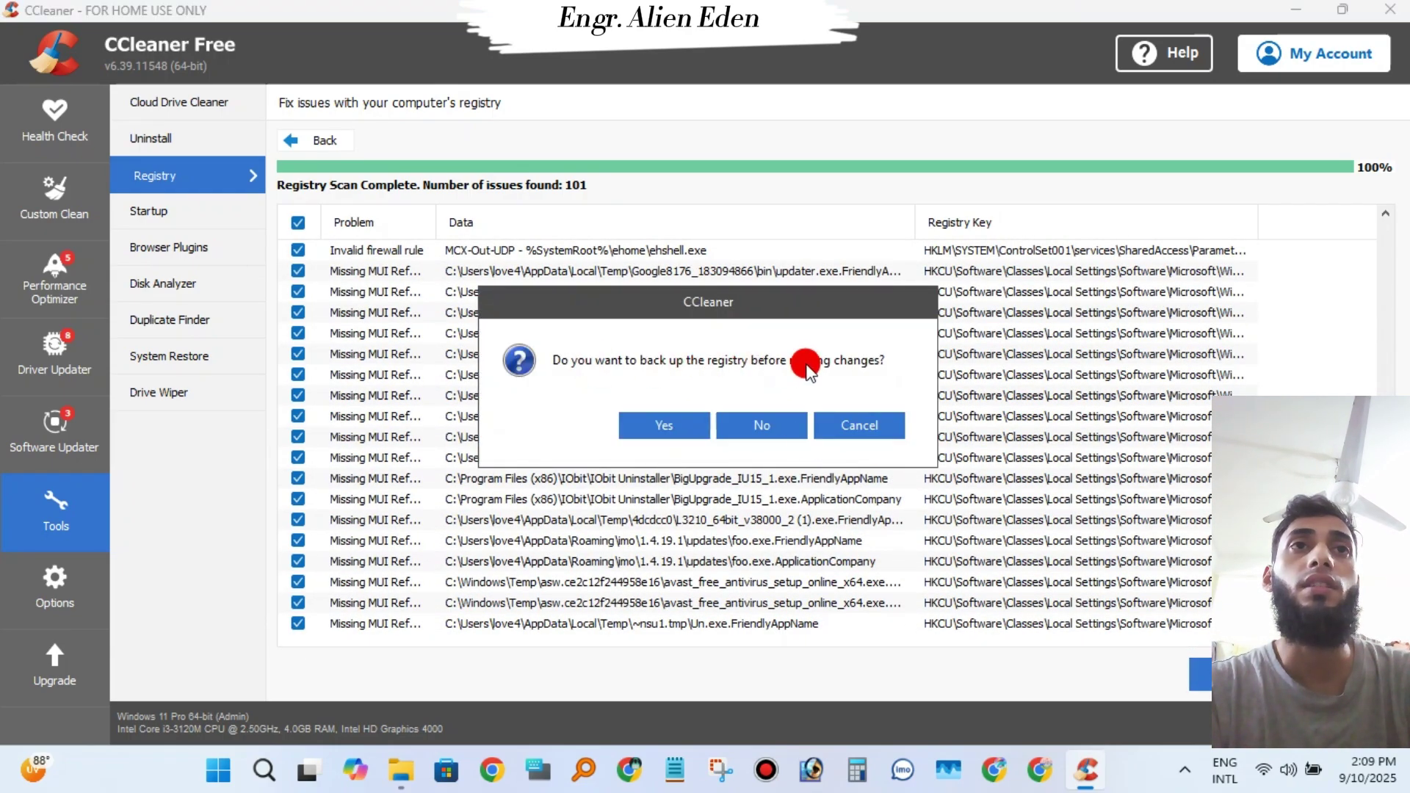
{"action": "left_click", "coordinate": [756, 425]}
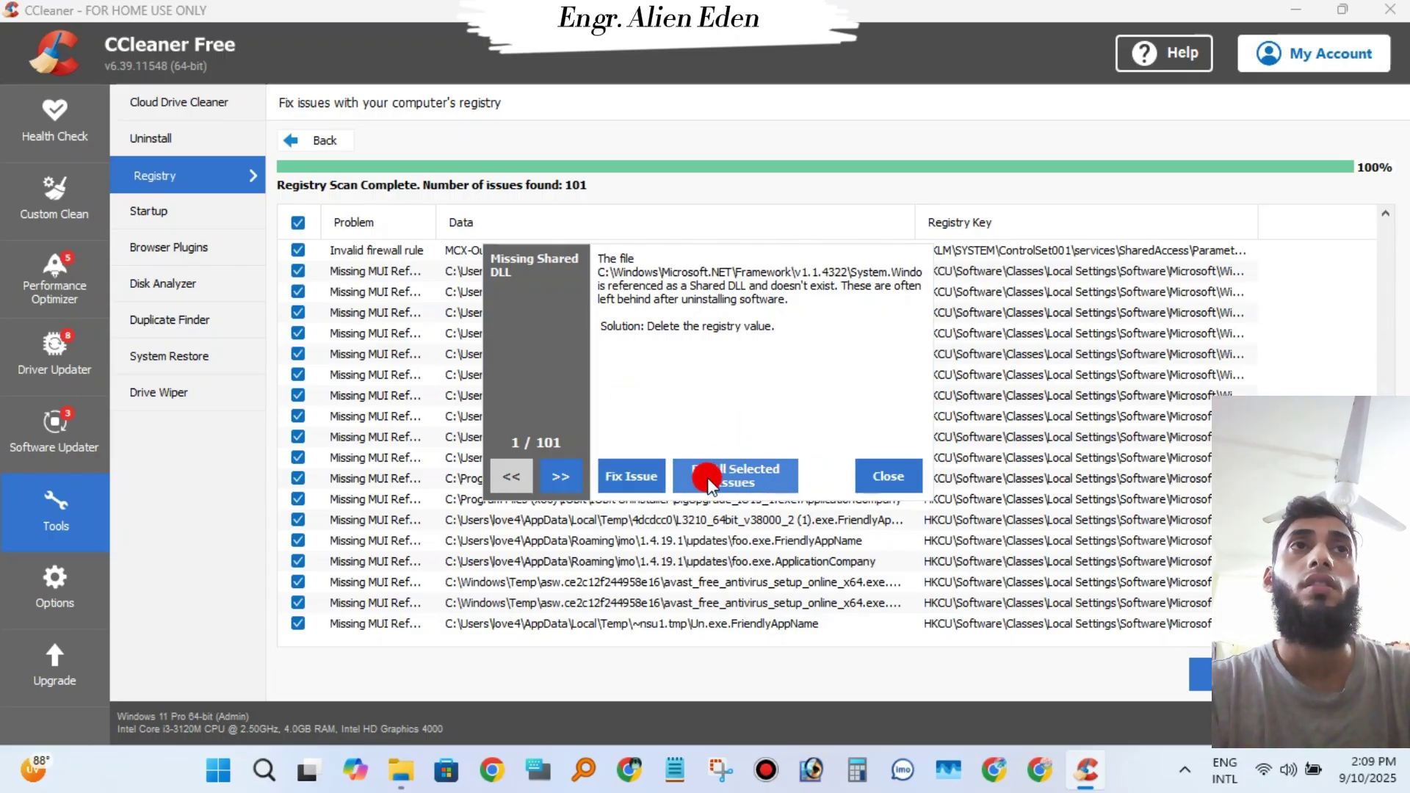
{"action": "left_click", "coordinate": [756, 483]}
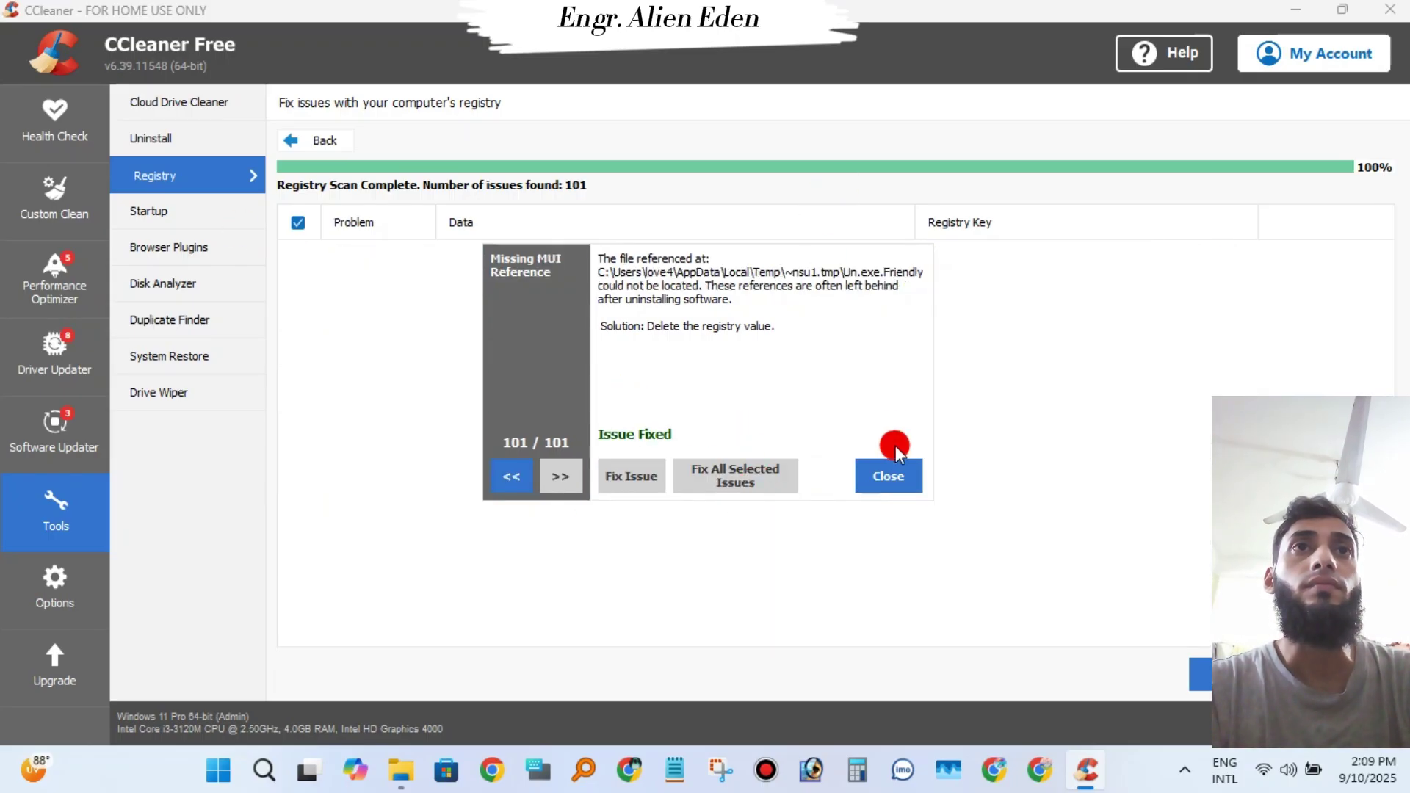
{"action": "left_click", "coordinate": [897, 476]}
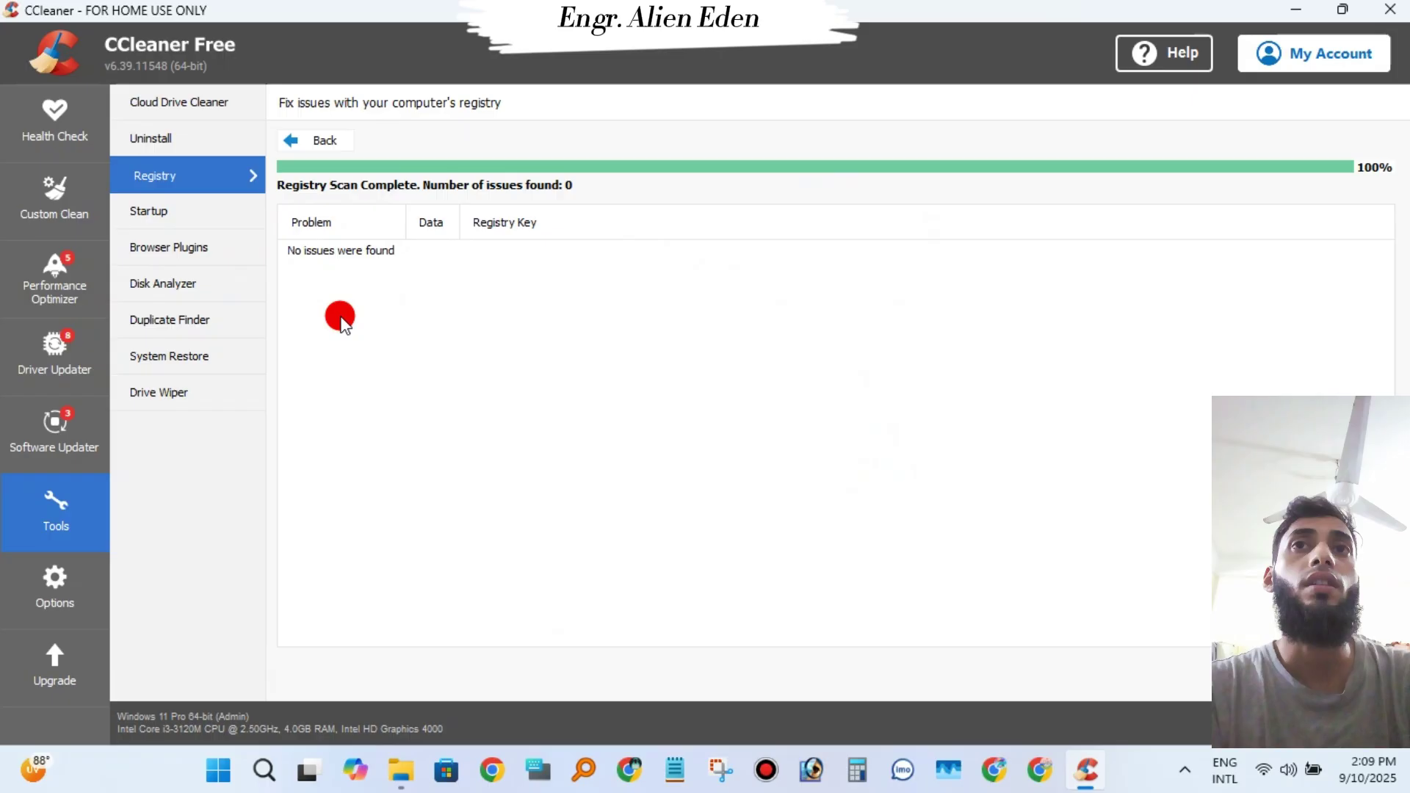
Step: Close the CCleaner window, leaving the Windows desktop
{"action": "left_click", "coordinate": [1399, 16]}
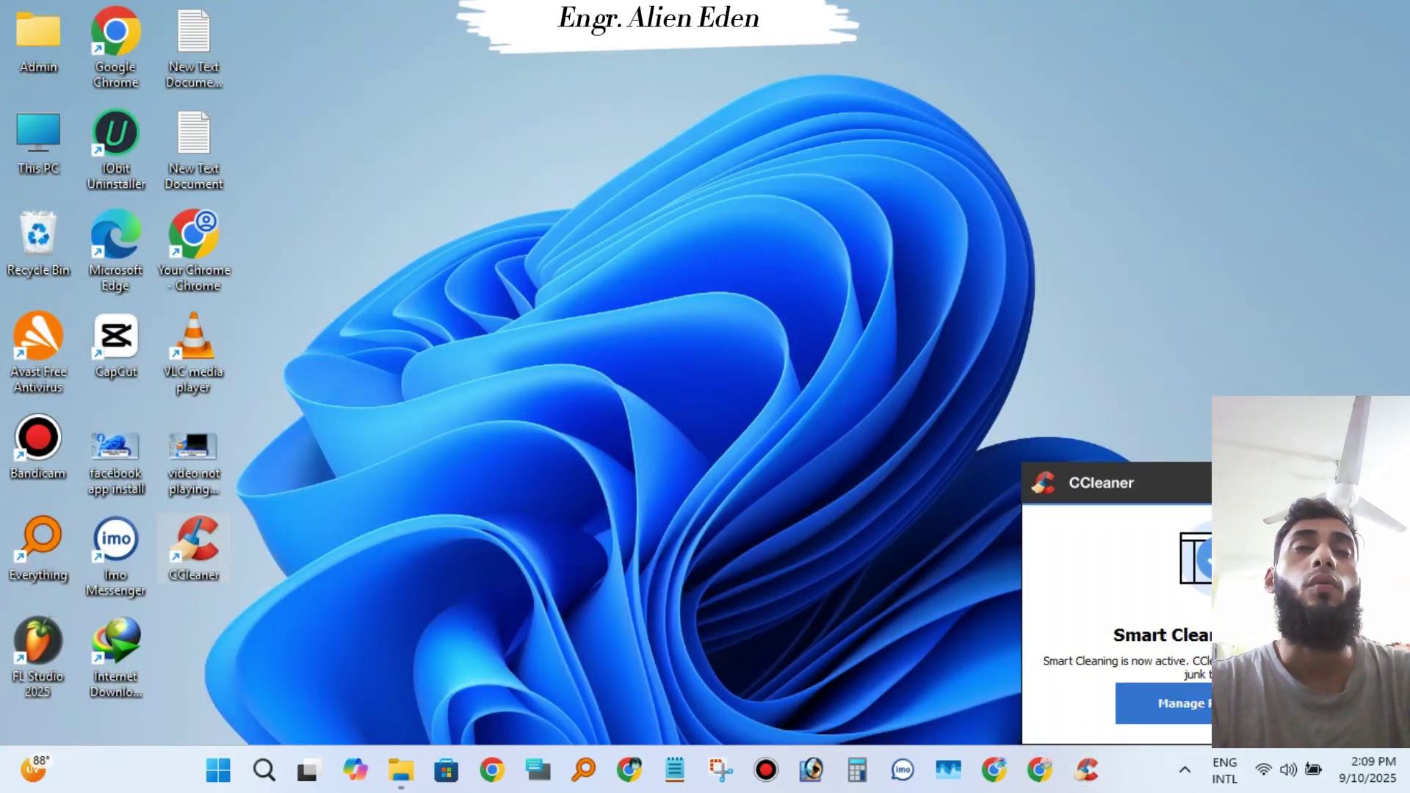